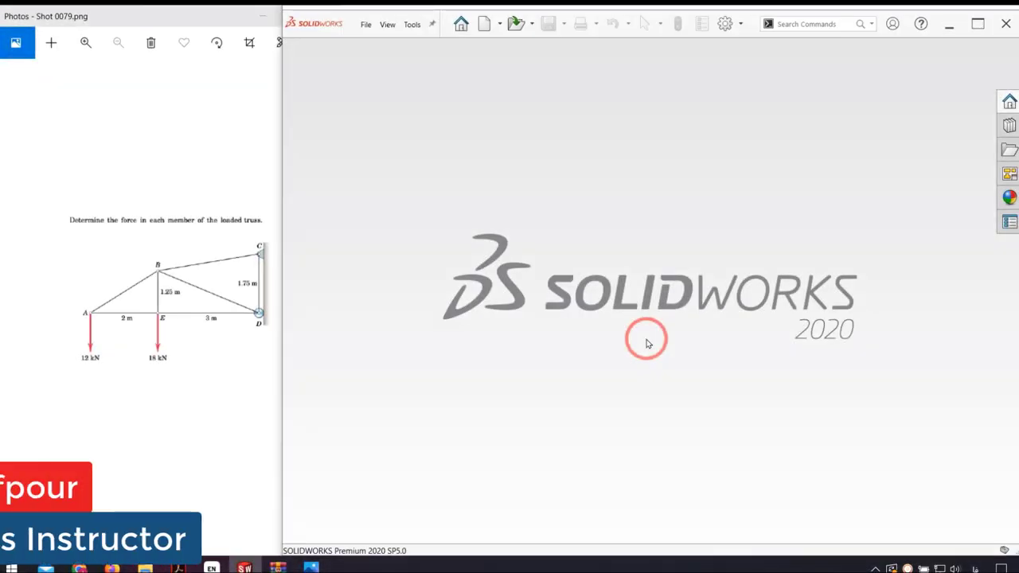
Create a new blank SOLIDWORKS part document, Part2
{"action": "left_click", "coordinate": [485, 24]}
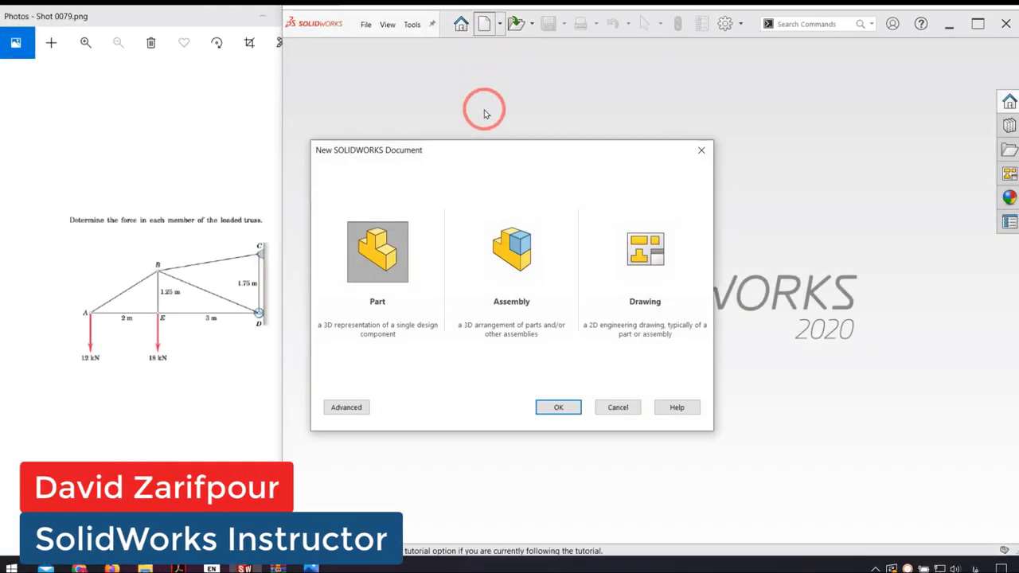
{"action": "left_click", "coordinate": [390, 254]}
{"action": "left_click", "coordinate": [560, 408]}
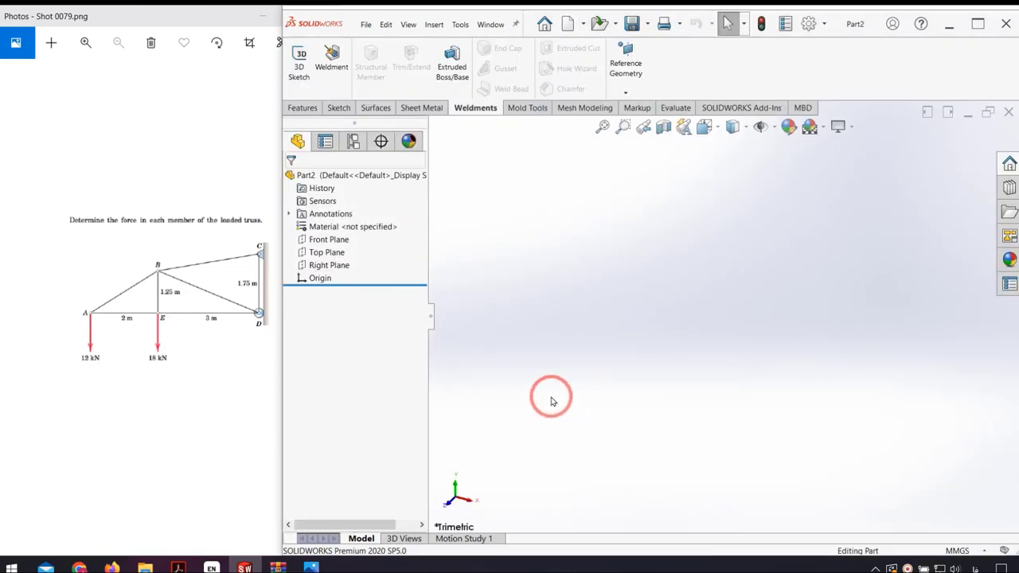
Sketch the closed truss outline on the Front Plane, starting and ending at the origin
{"action": "left_click", "coordinate": [325, 238]}
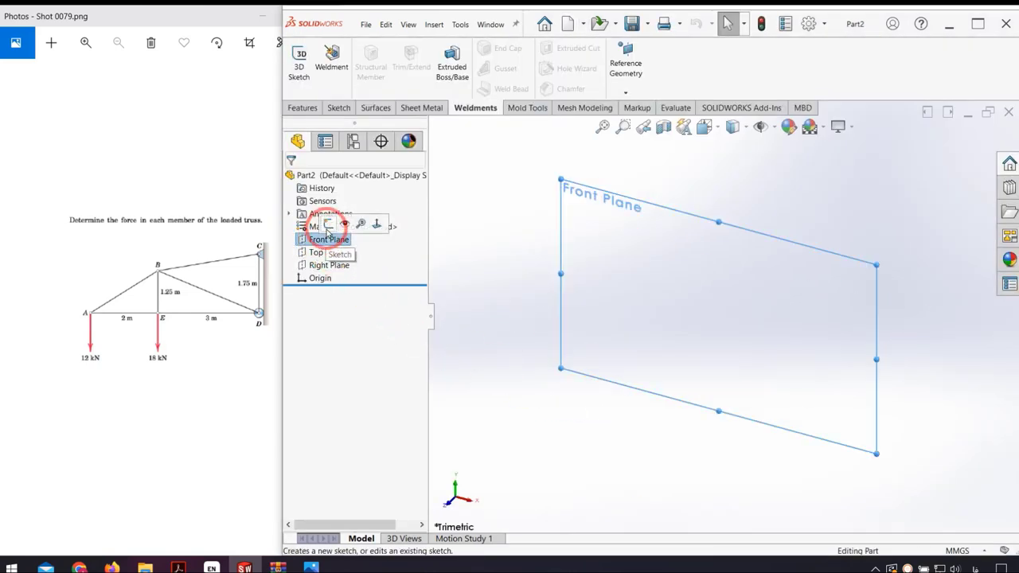
{"action": "left_click", "coordinate": [328, 225]}
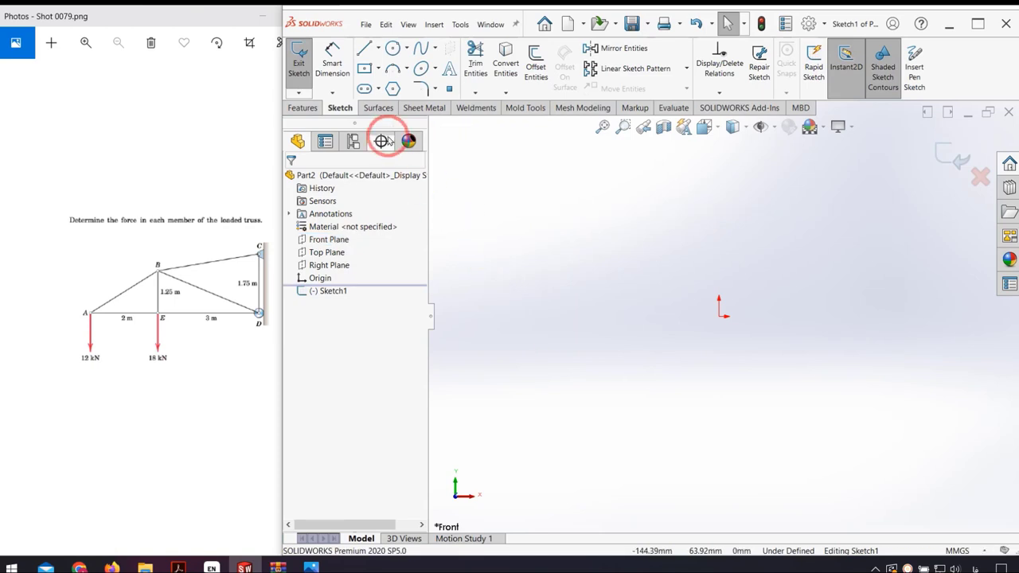
{"action": "left_click", "coordinate": [363, 49]}
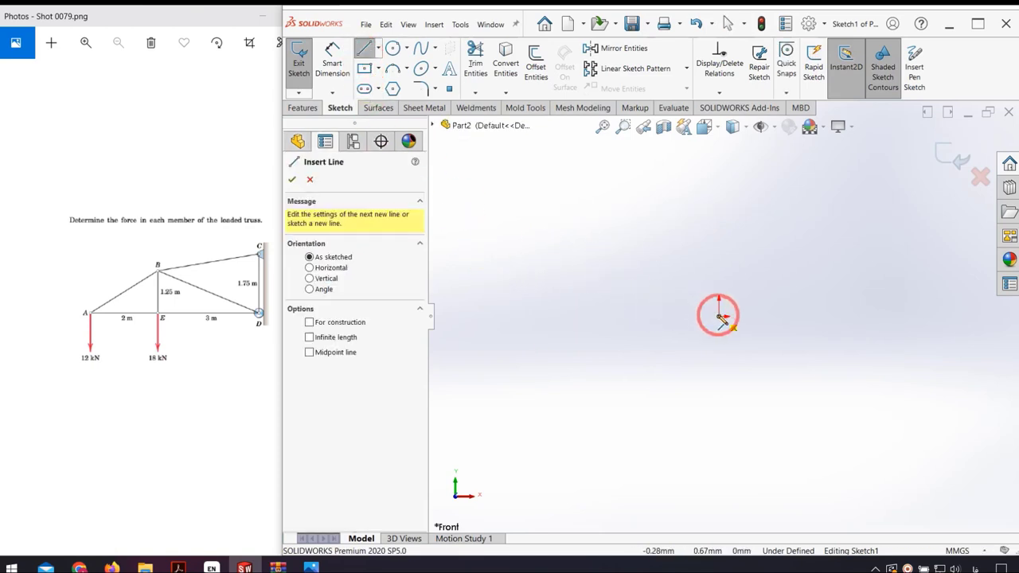
{"action": "left_click", "coordinate": [720, 317]}
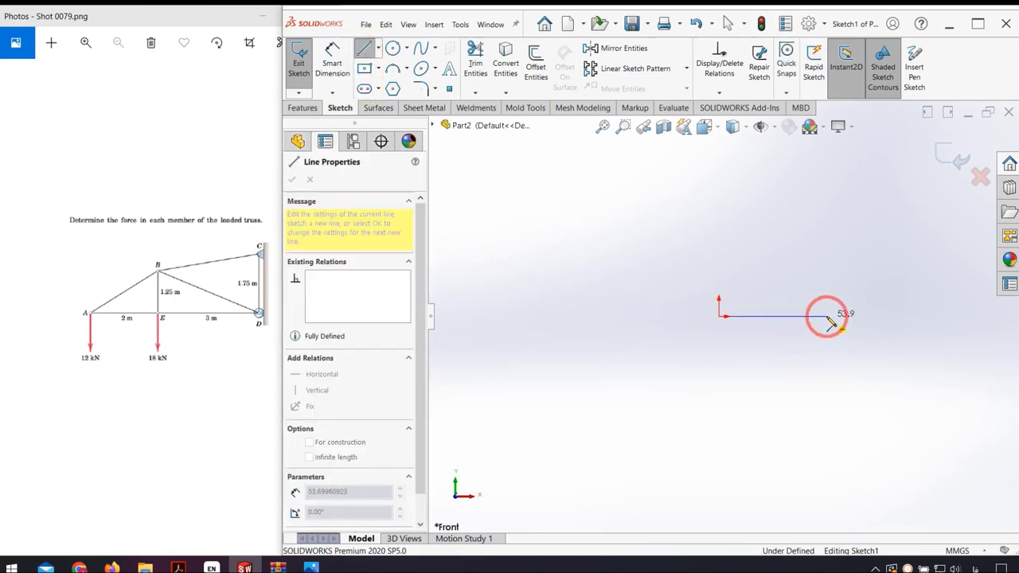
{"action": "left_click", "coordinate": [827, 317]}
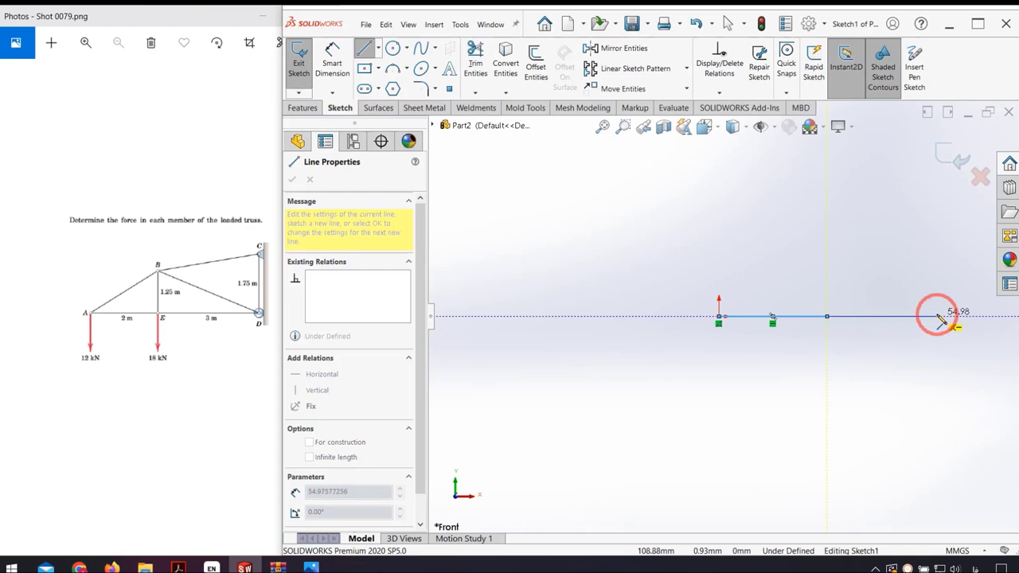
{"action": "left_click", "coordinate": [938, 317]}
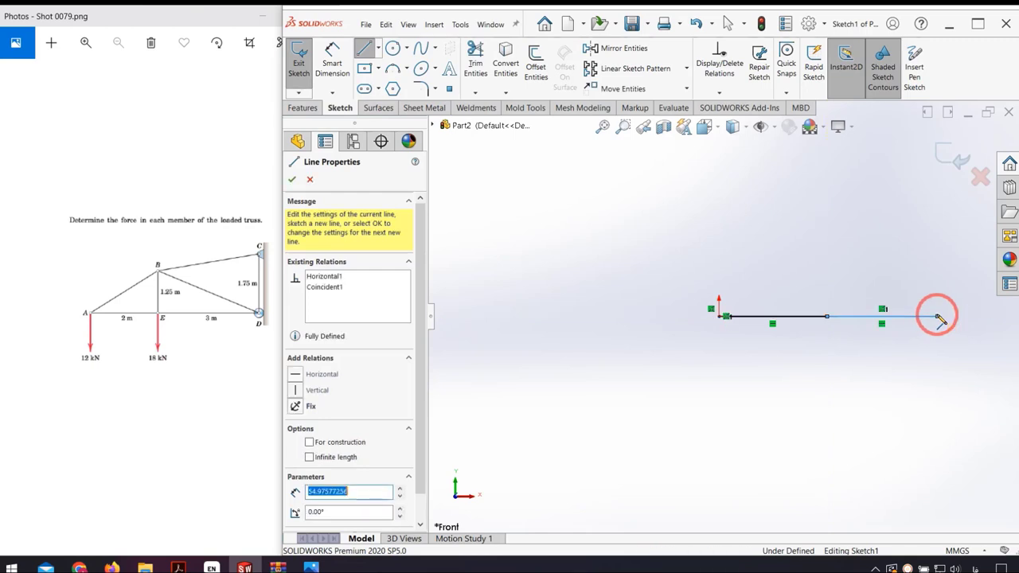
{"action": "left_click", "coordinate": [938, 223]}
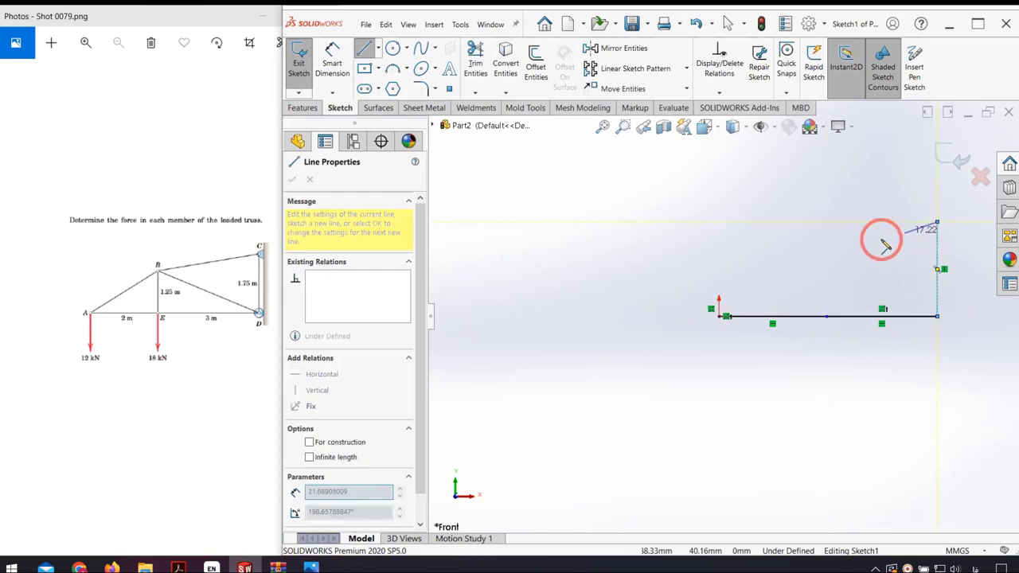
{"action": "left_click", "coordinate": [827, 254]}
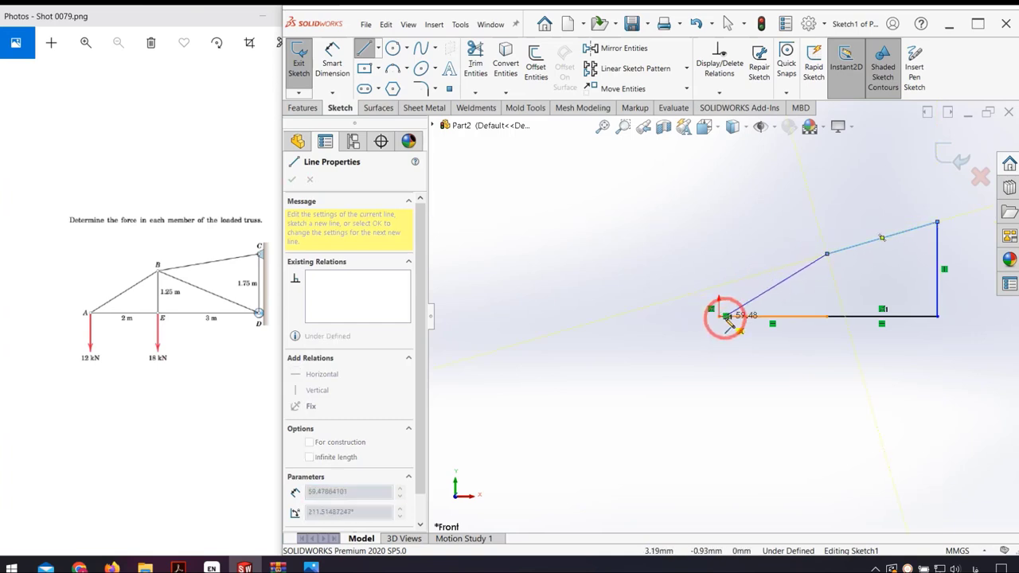
{"action": "left_click", "coordinate": [725, 316]}
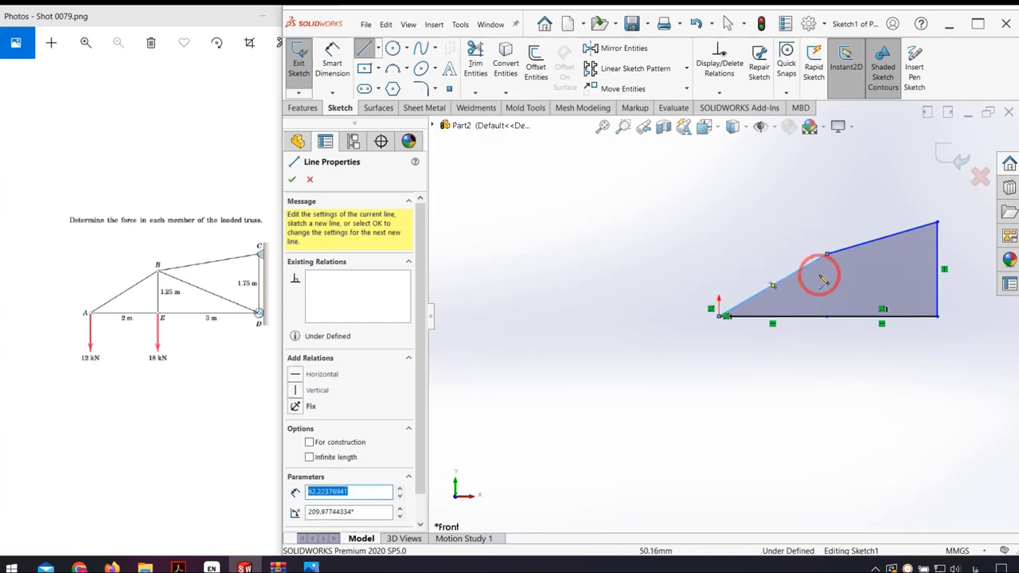
Add a middle vertical and a diagonal from the apex to the bottom-right corner
{"action": "left_click", "coordinate": [827, 253]}
{"action": "left_click", "coordinate": [827, 316]}
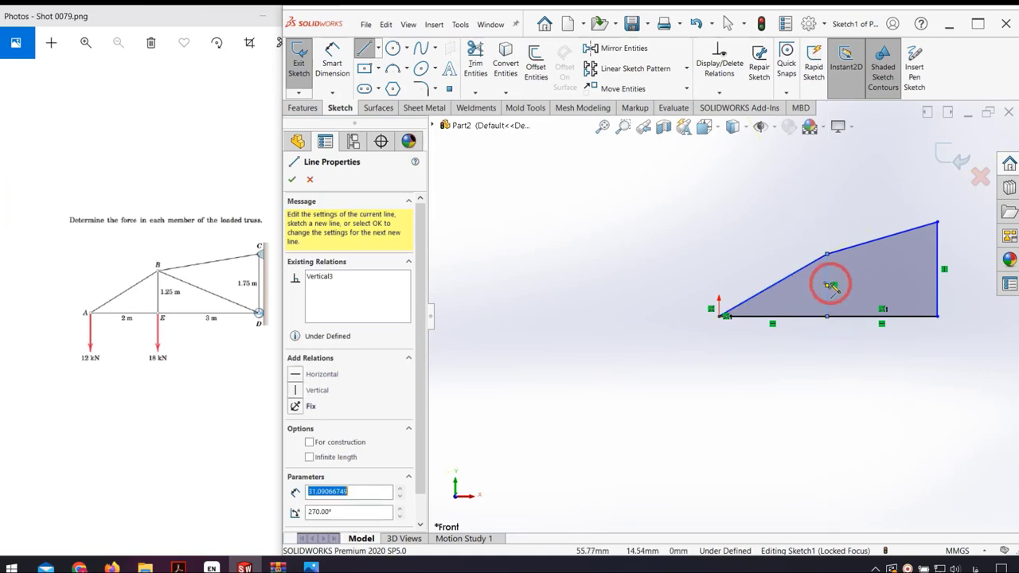
{"action": "left_click", "coordinate": [827, 253]}
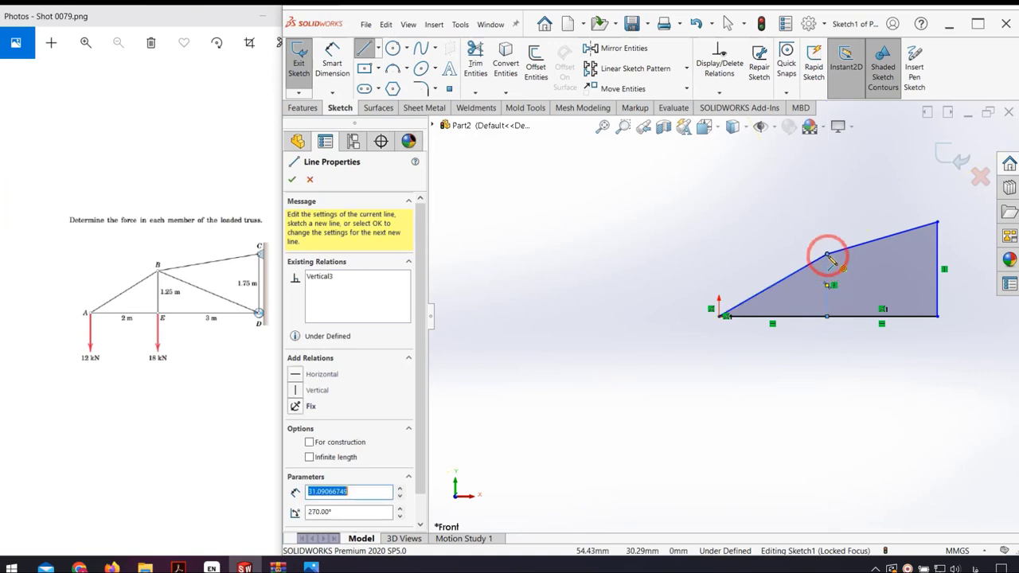
{"action": "left_click", "coordinate": [936, 316]}
{"action": "left_click", "coordinate": [332, 64]}
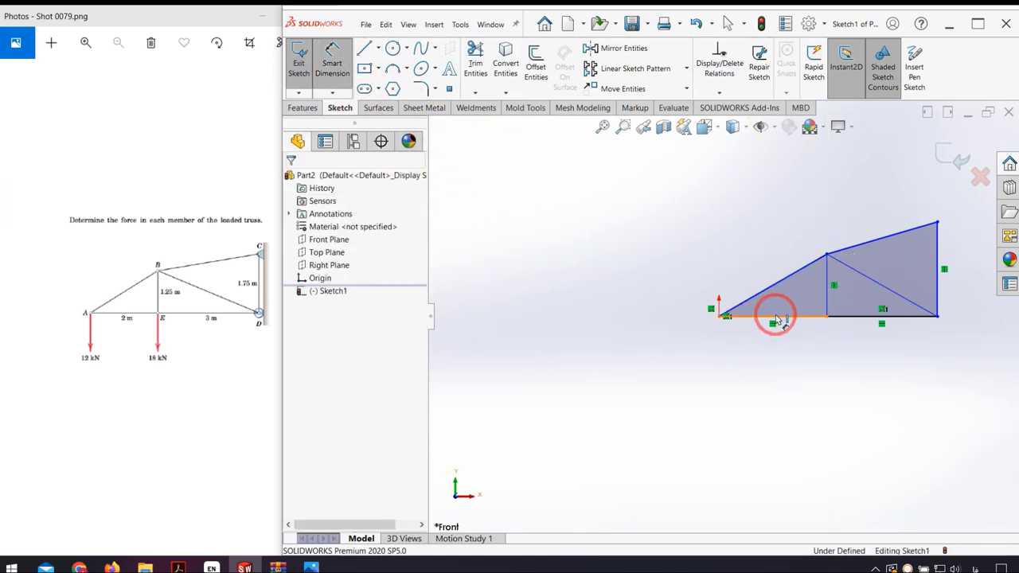
Dimension the bottom chord bays as 2000 mm and 3000 mm
{"action": "left_click", "coordinate": [778, 319]}
{"action": "left_click", "coordinate": [783, 353]}
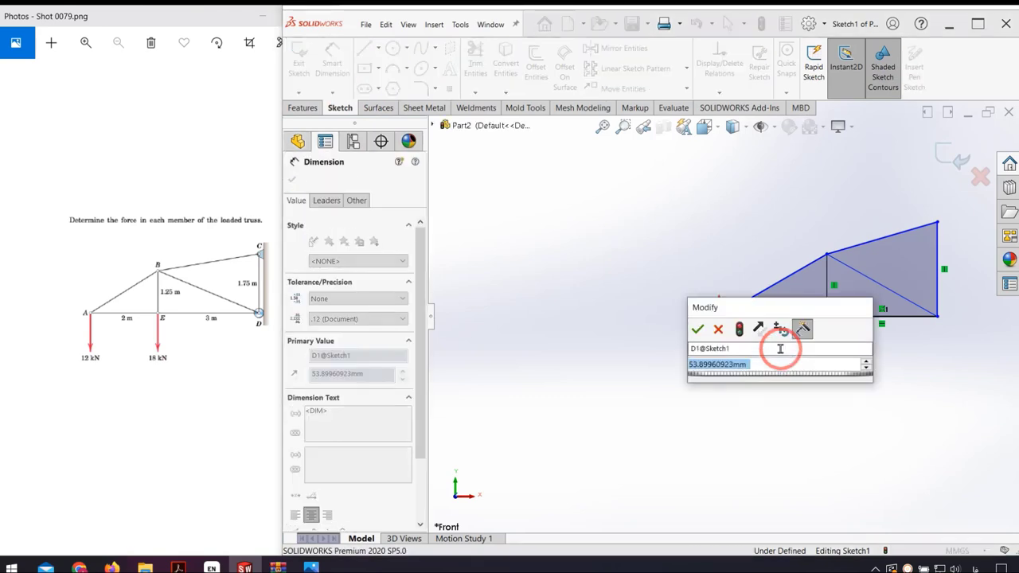
{"action": "type", "text": "2000"}
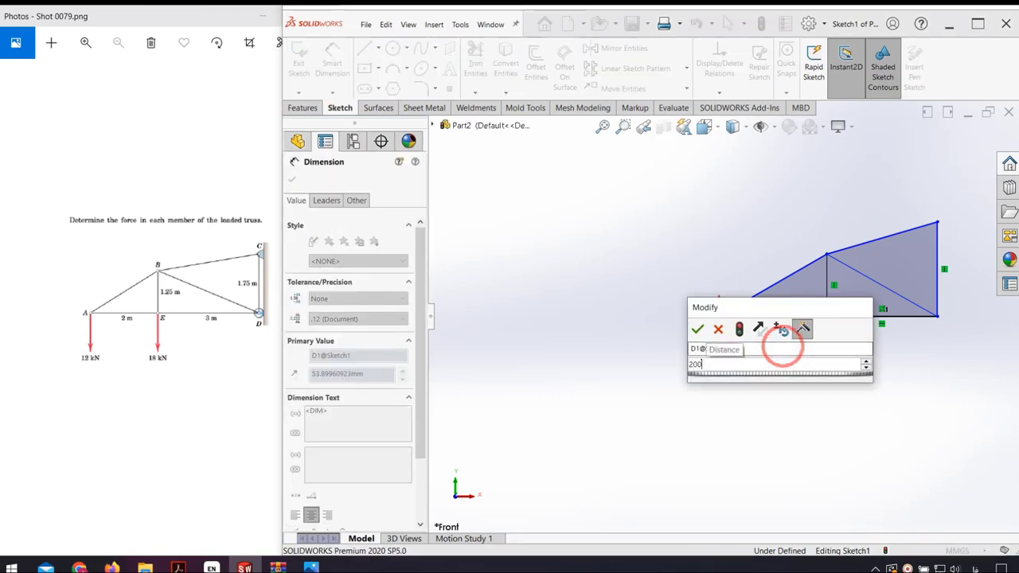
{"action": "left_click", "coordinate": [699, 329]}
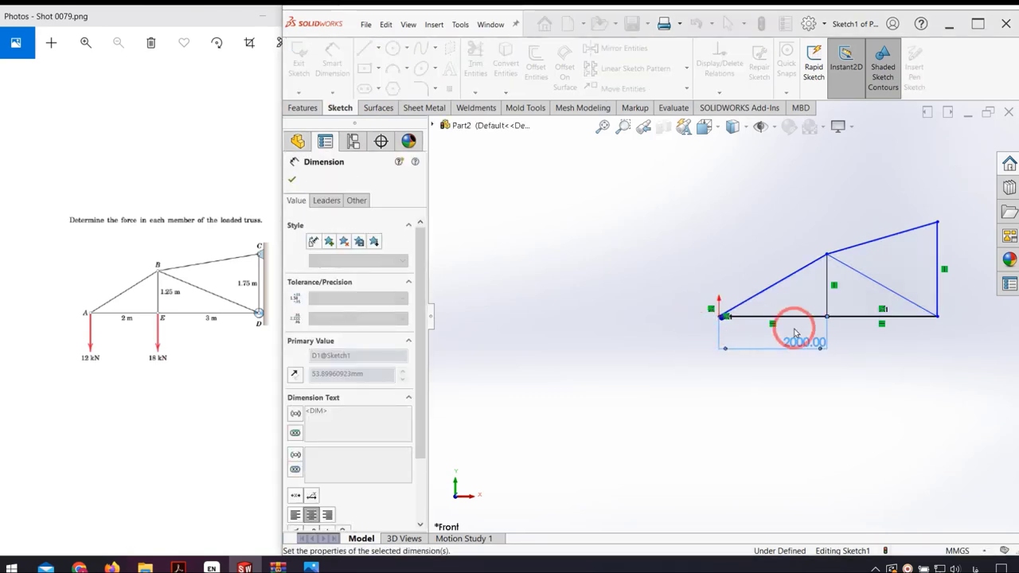
{"action": "left_click", "coordinate": [850, 321]}
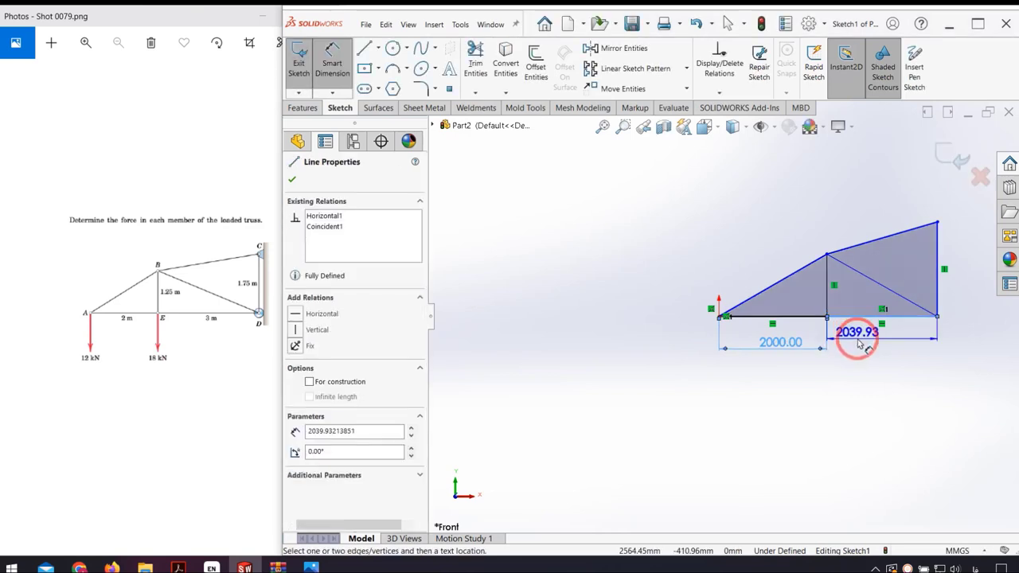
{"action": "left_click", "coordinate": [855, 338]}
{"action": "type", "text": "30"}
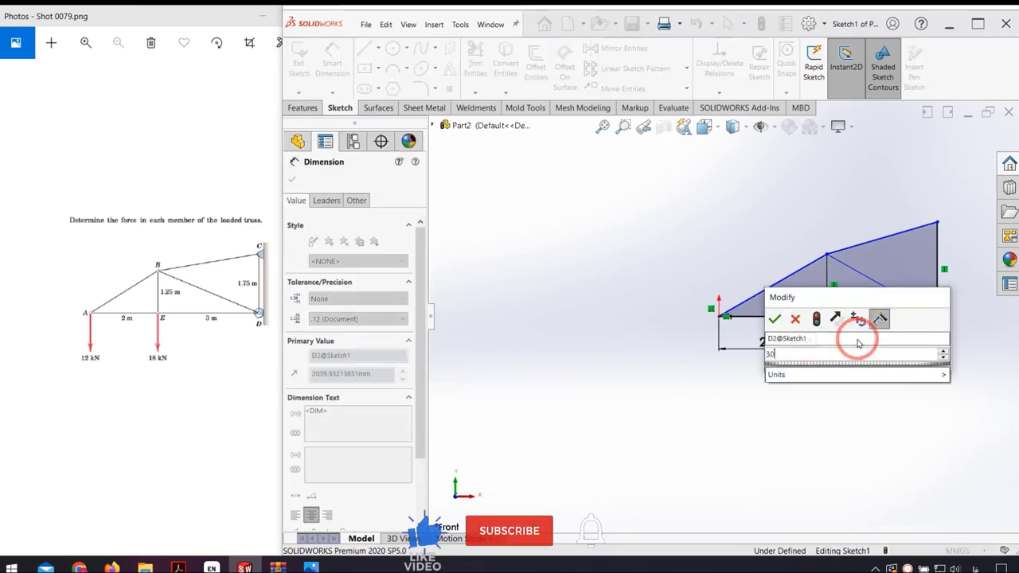
{"action": "type", "text": "00"}
{"action": "key", "text": "Return"}
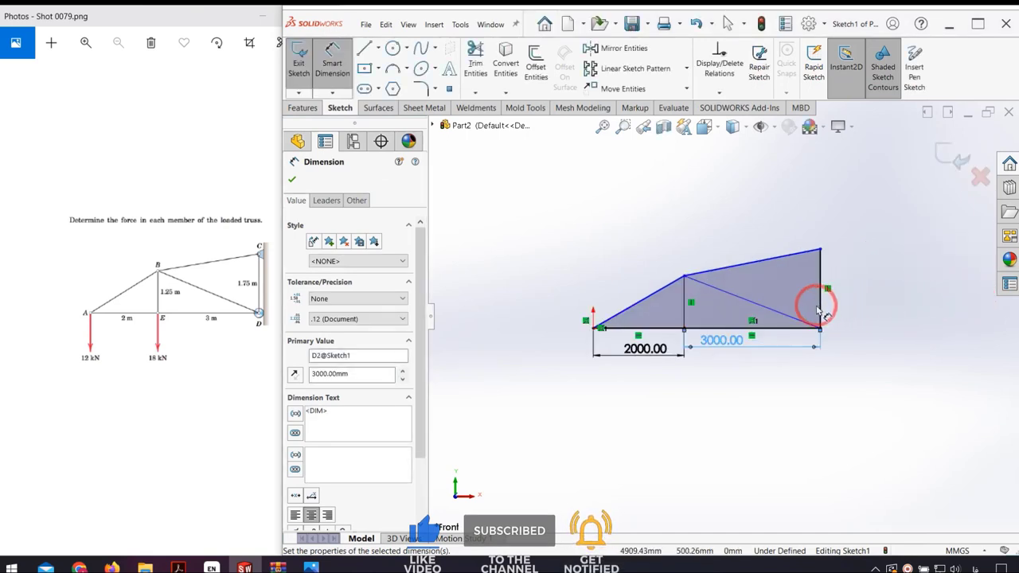
Set the right upright to 1750 mm and middle vertical to 1250 mm, then exit the sketch
{"action": "left_click", "coordinate": [823, 308]}
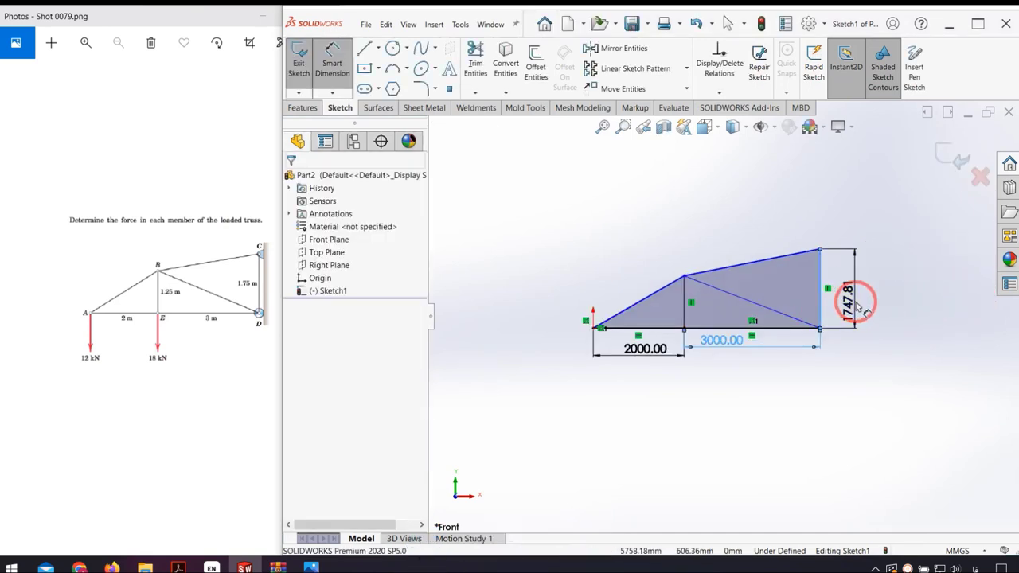
{"action": "left_click", "coordinate": [854, 300]}
{"action": "type", "text": "1"}
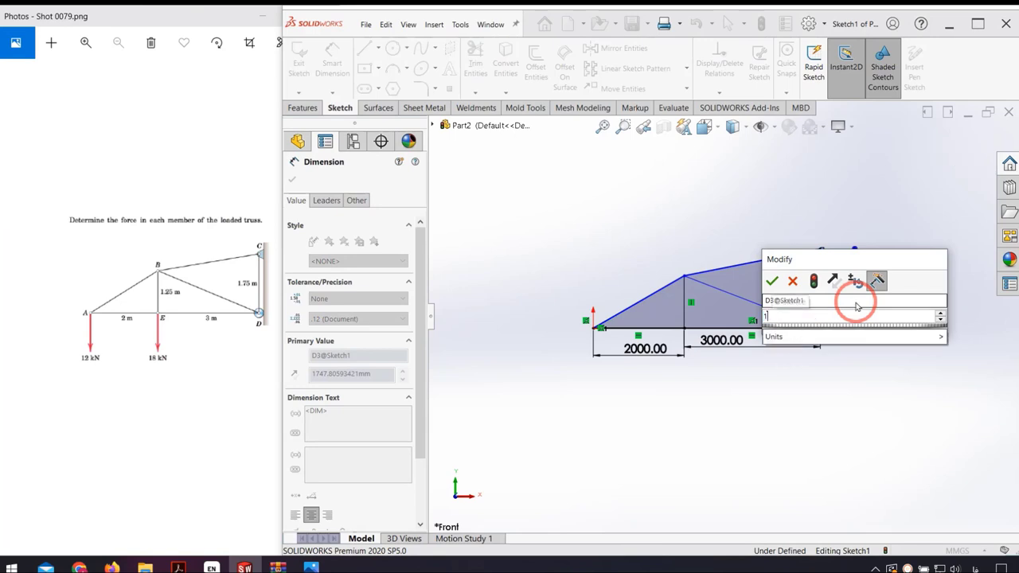
{"action": "type", "text": "750"}
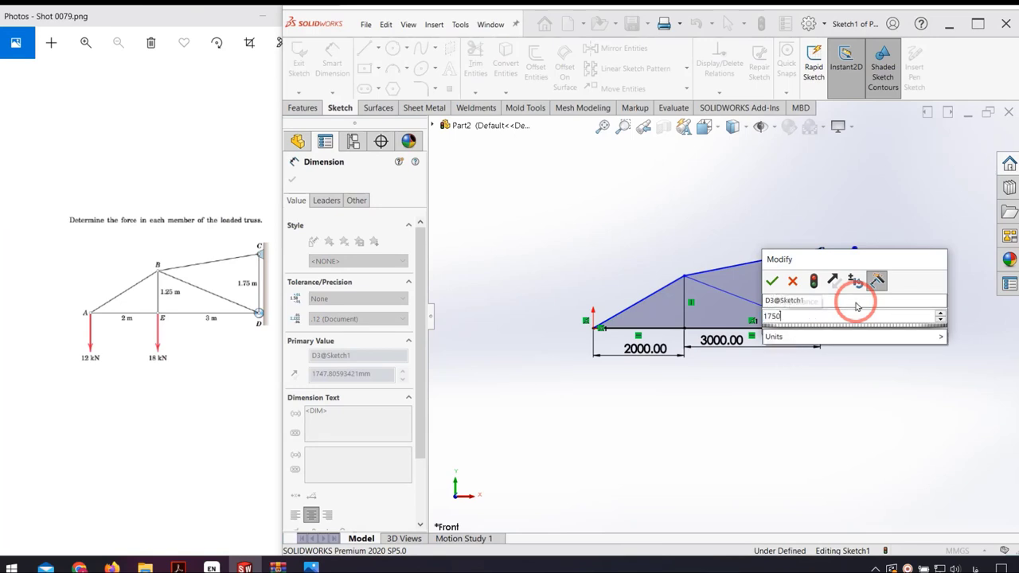
{"action": "key", "text": "Return"}
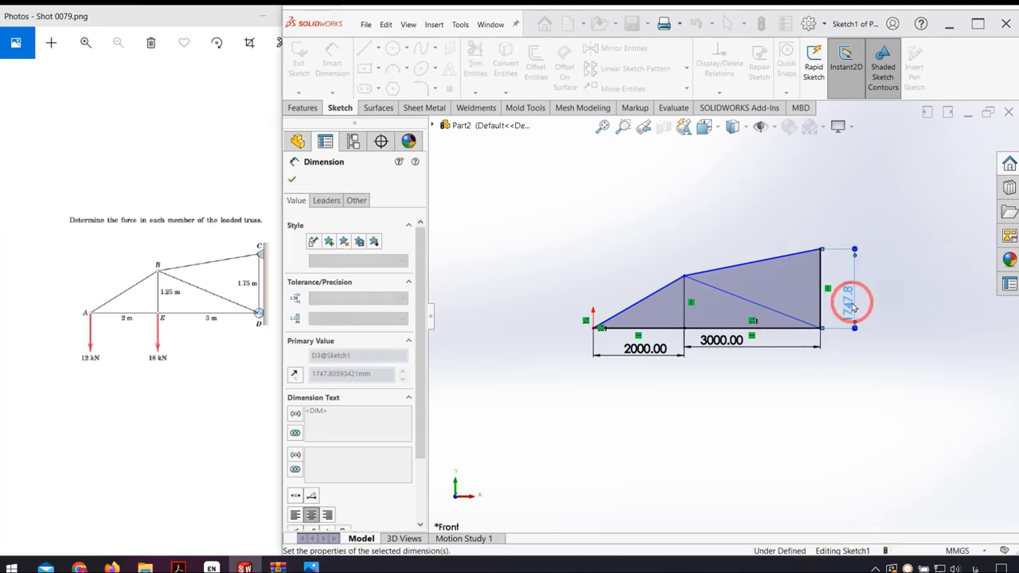
{"action": "left_click", "coordinate": [686, 309]}
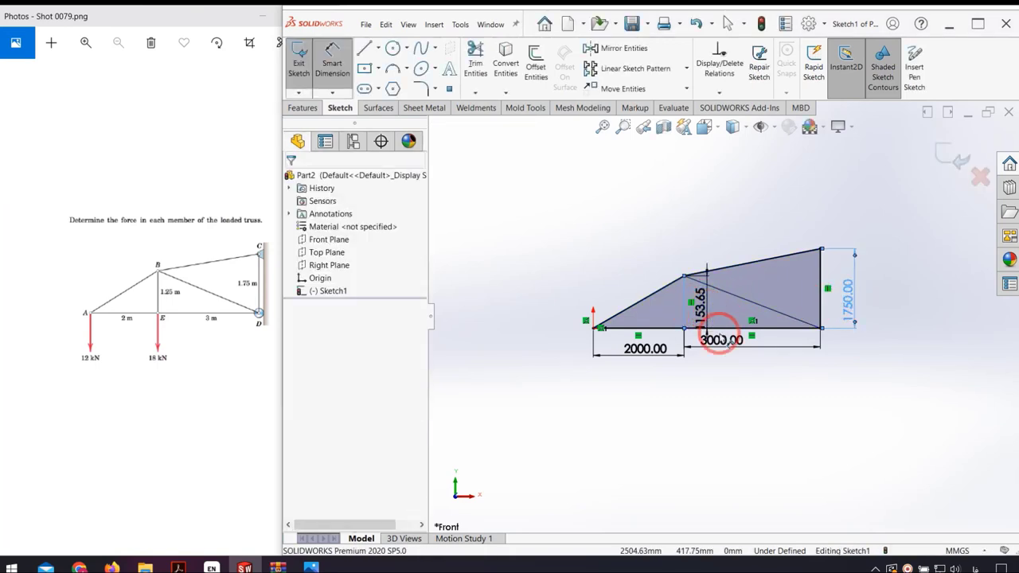
{"action": "left_click", "coordinate": [719, 334]}
{"action": "type", "text": "1"}
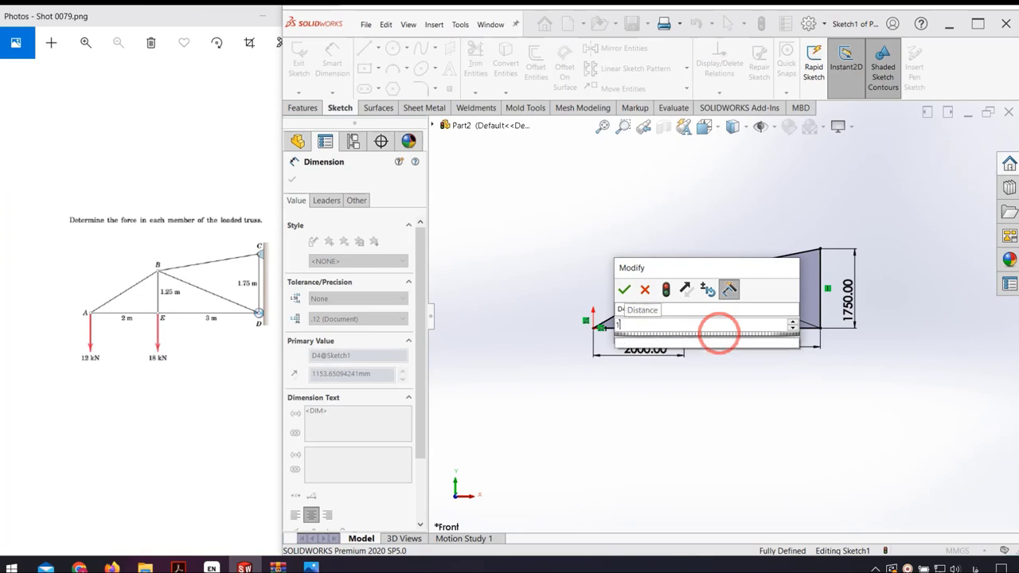
{"action": "type", "text": "250"}
{"action": "key", "text": "Return"}
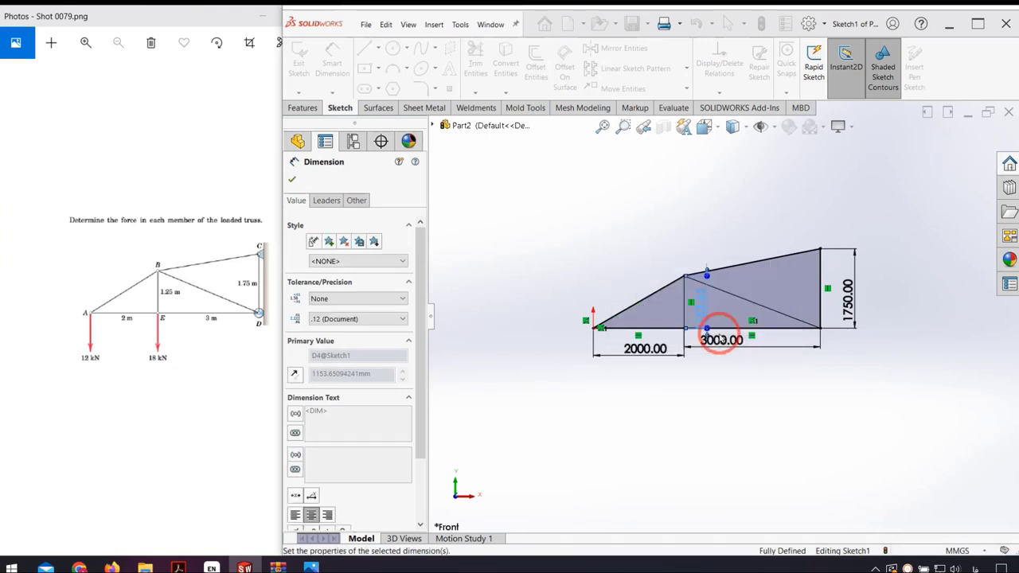
{"action": "left_click", "coordinate": [722, 376]}
{"action": "left_click", "coordinate": [946, 156]}
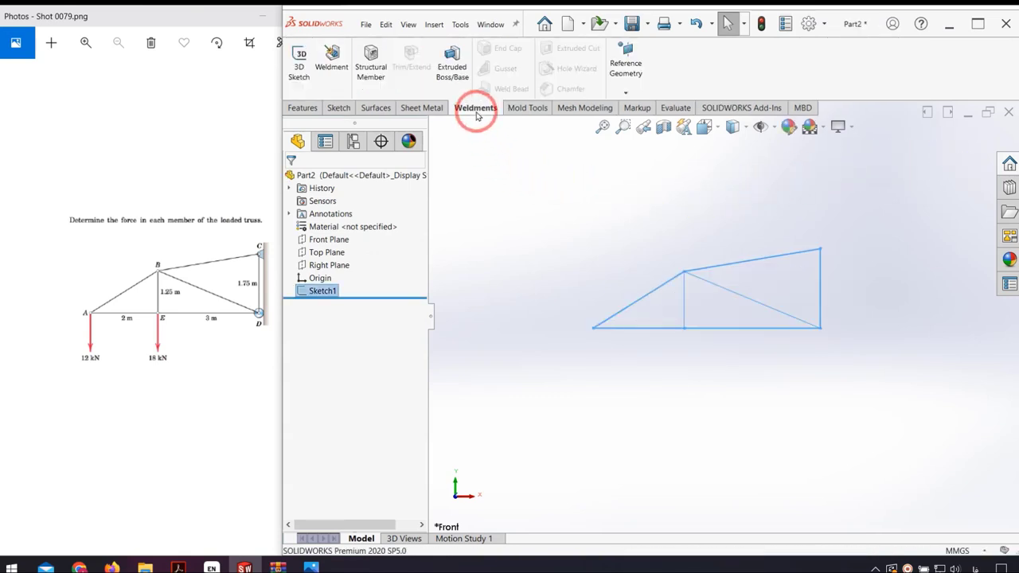
Start an ISO pipe 21.3 x 2.3 structural member and add the five outer lines to Group1
{"action": "left_click", "coordinate": [358, 83]}
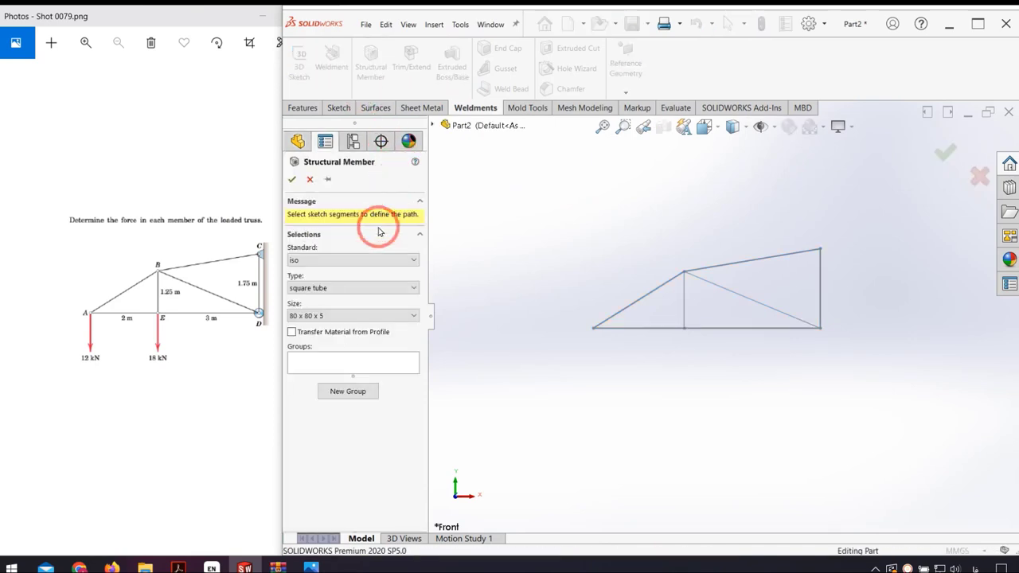
{"action": "left_click", "coordinate": [352, 287]}
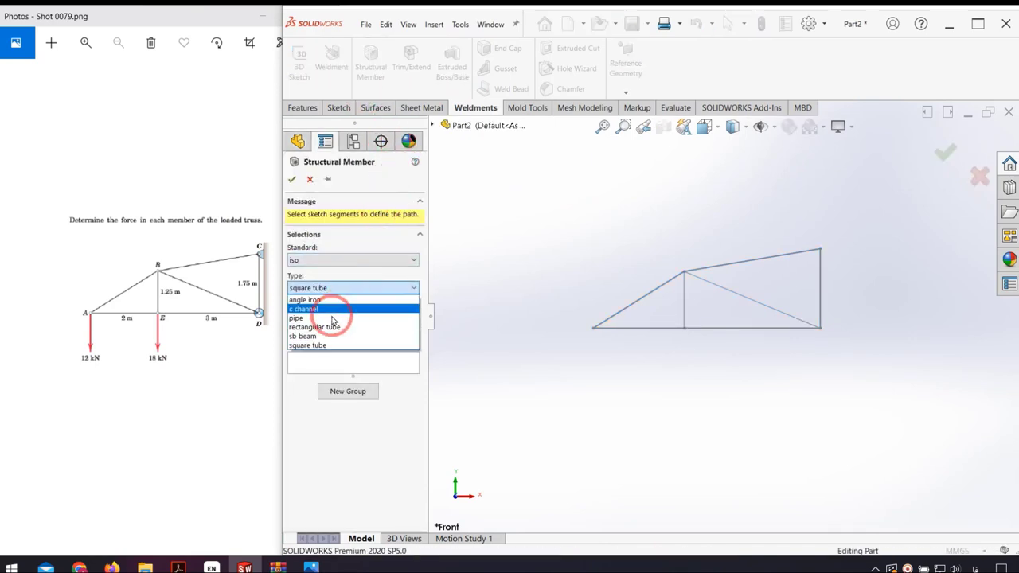
{"action": "left_click", "coordinate": [333, 315]}
{"action": "left_click", "coordinate": [329, 325]}
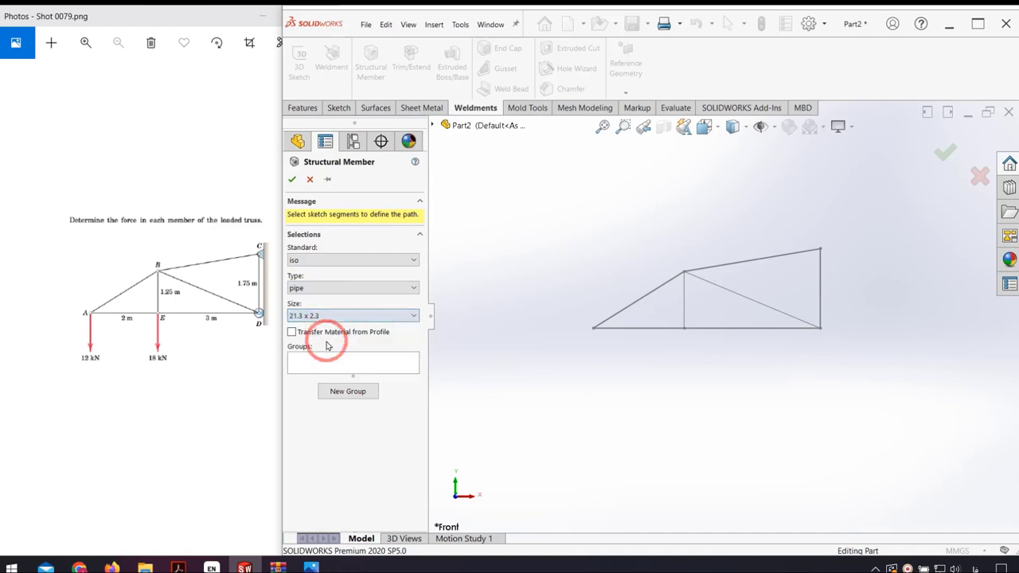
{"action": "left_click", "coordinate": [377, 366]}
{"action": "left_click", "coordinate": [719, 287]}
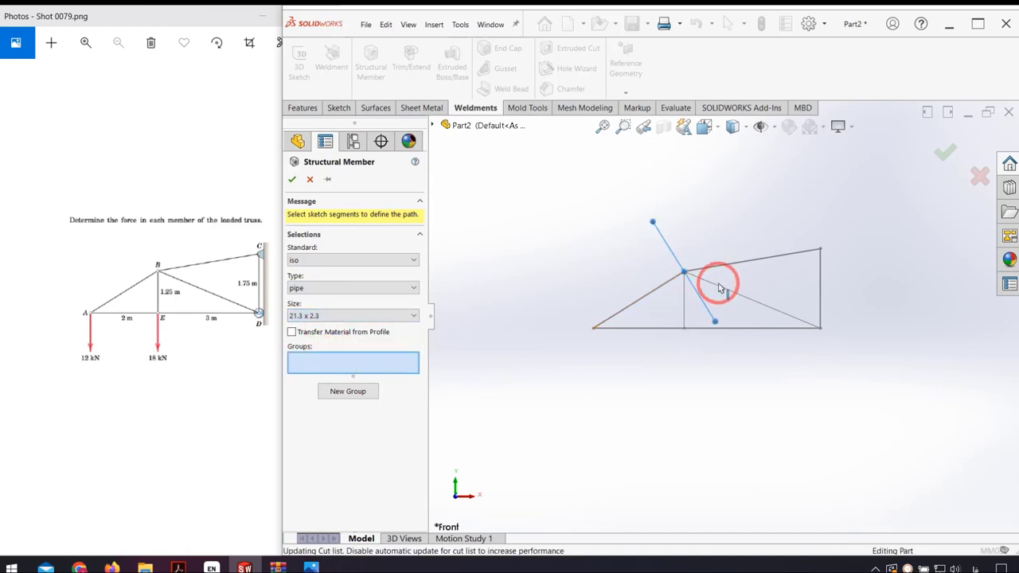
{"action": "scroll", "coordinate": [686, 274], "scroll_direction": "down", "scroll_amount": 4}
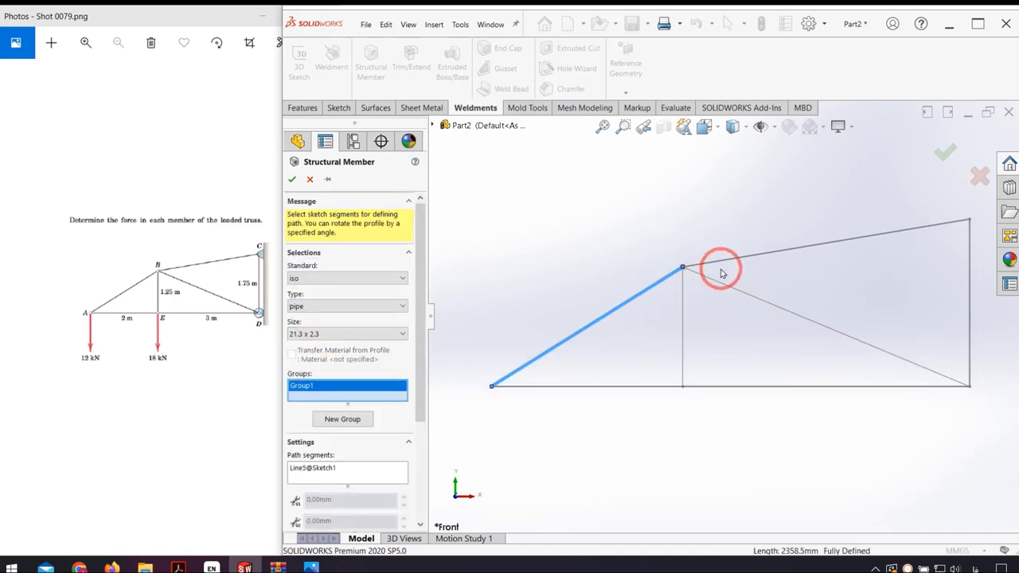
{"action": "left_click", "coordinate": [721, 271]}
{"action": "left_click", "coordinate": [963, 285]}
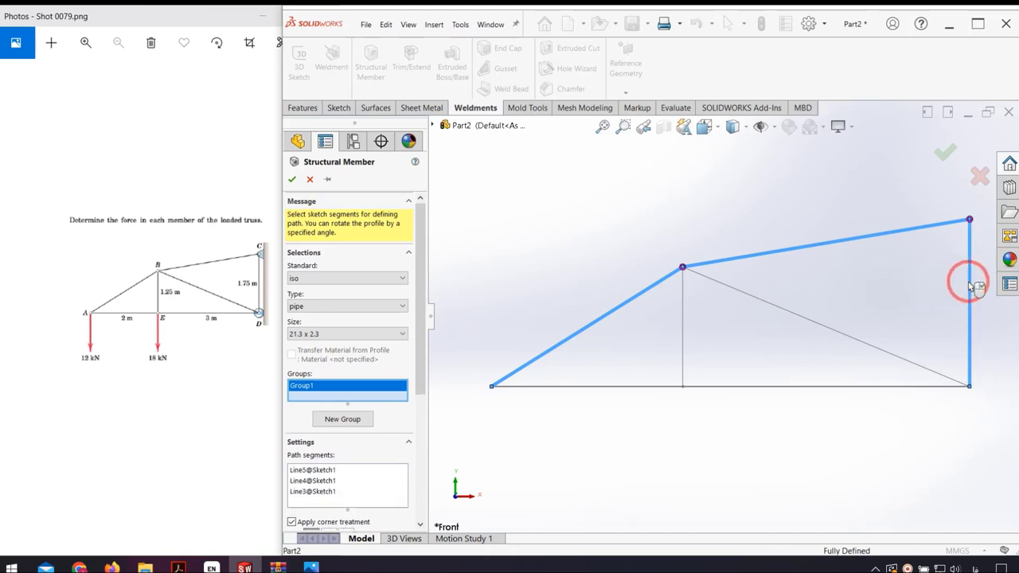
{"action": "left_click", "coordinate": [892, 386]}
{"action": "left_click", "coordinate": [666, 388]}
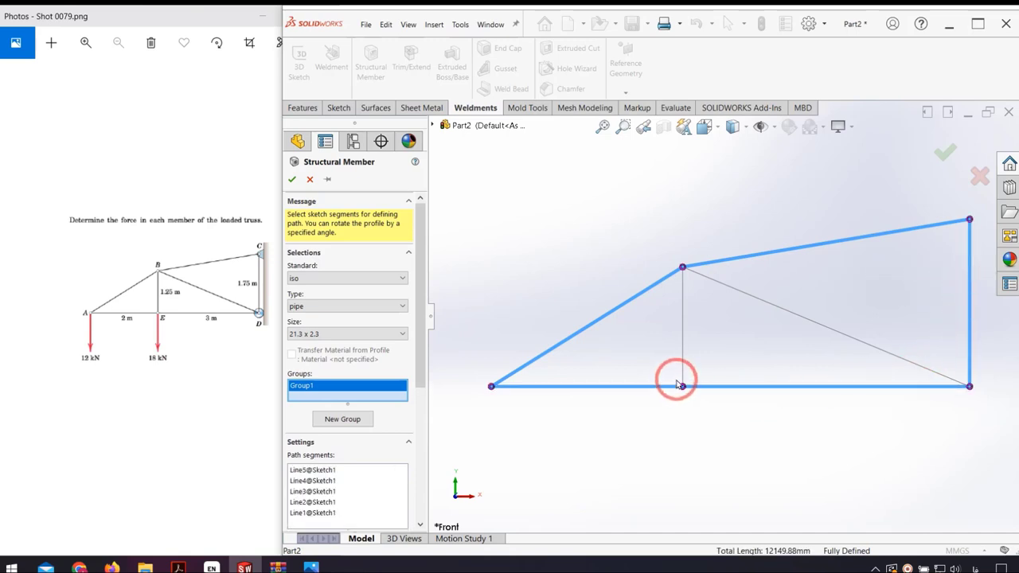
{"action": "left_click", "coordinate": [705, 283]}
{"action": "left_click", "coordinate": [682, 270]}
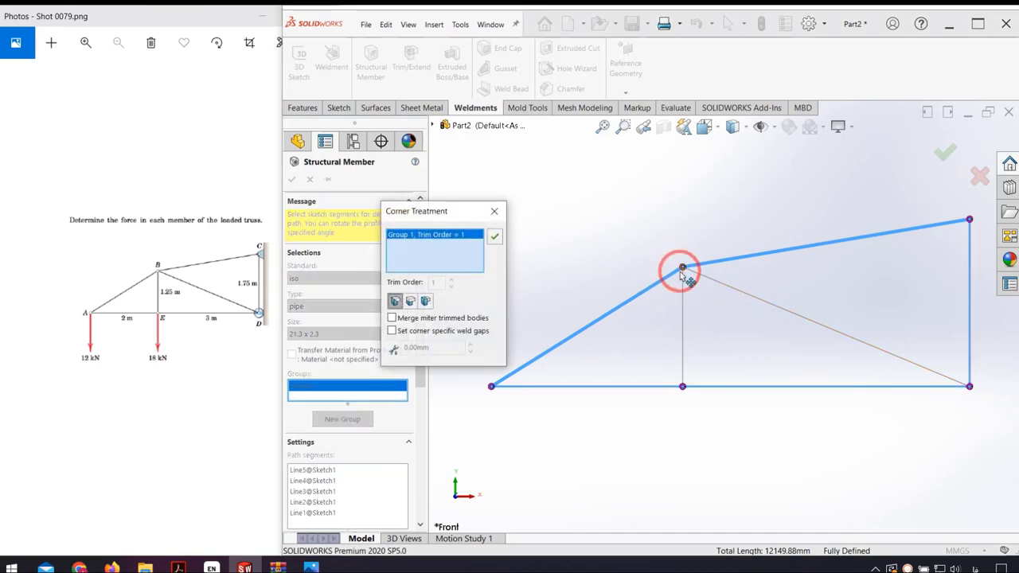
{"action": "left_click", "coordinate": [502, 221]}
Put the middle vertical and inner diagonal in Group2 and create the pipe members
{"action": "left_click", "coordinate": [347, 420]}
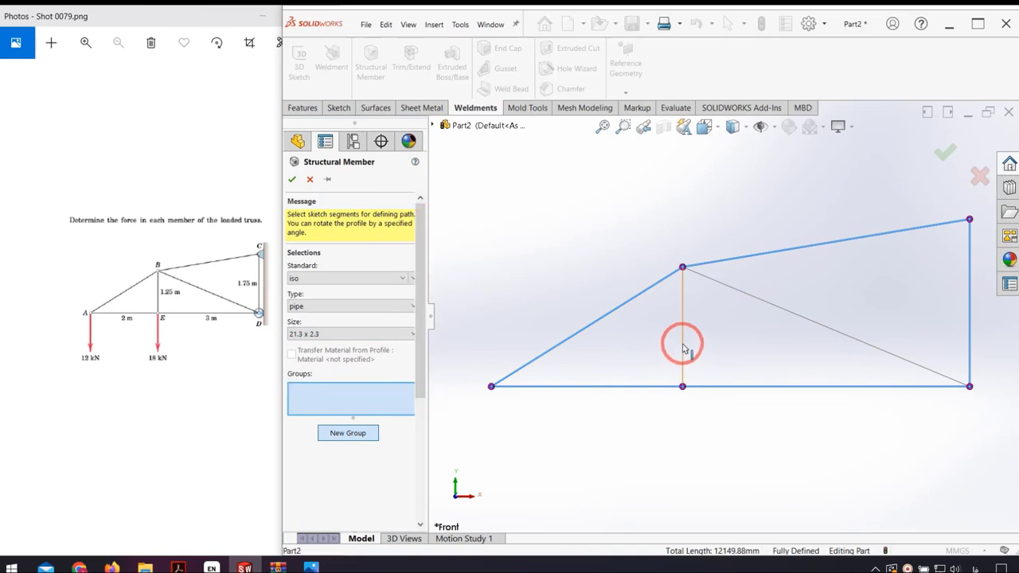
{"action": "left_click", "coordinate": [682, 345]}
{"action": "left_click", "coordinate": [691, 274]}
{"action": "scroll", "coordinate": [685, 275], "scroll_direction": "down", "scroll_amount": 3}
{"action": "scroll", "coordinate": [732, 299], "scroll_direction": "down", "scroll_amount": 3}
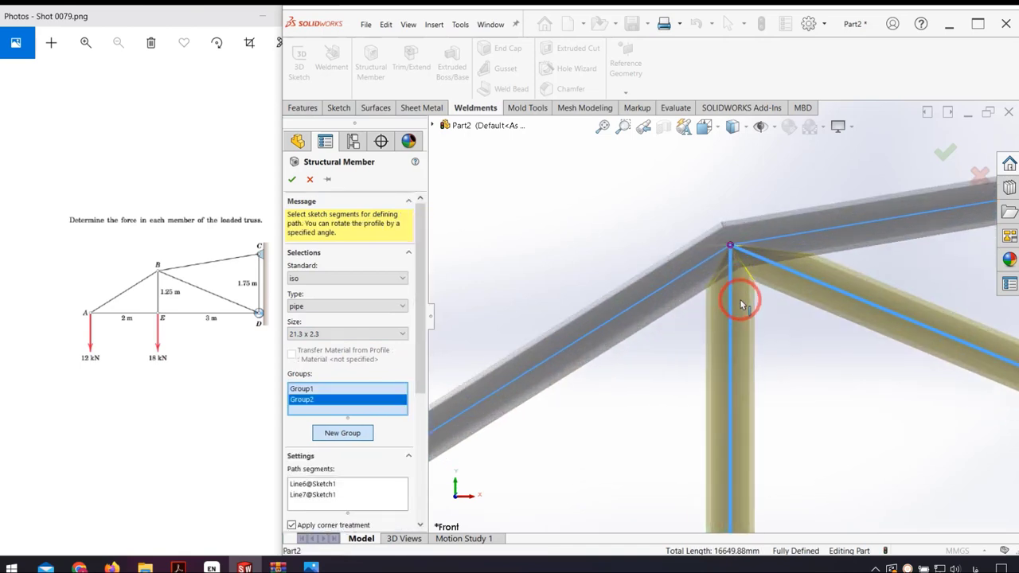
{"action": "scroll", "coordinate": [740, 302], "scroll_direction": "up", "scroll_amount": 3}
{"action": "scroll", "coordinate": [776, 411], "scroll_direction": "up", "scroll_amount": 2}
{"action": "scroll", "coordinate": [823, 445], "scroll_direction": "up", "scroll_amount": 2}
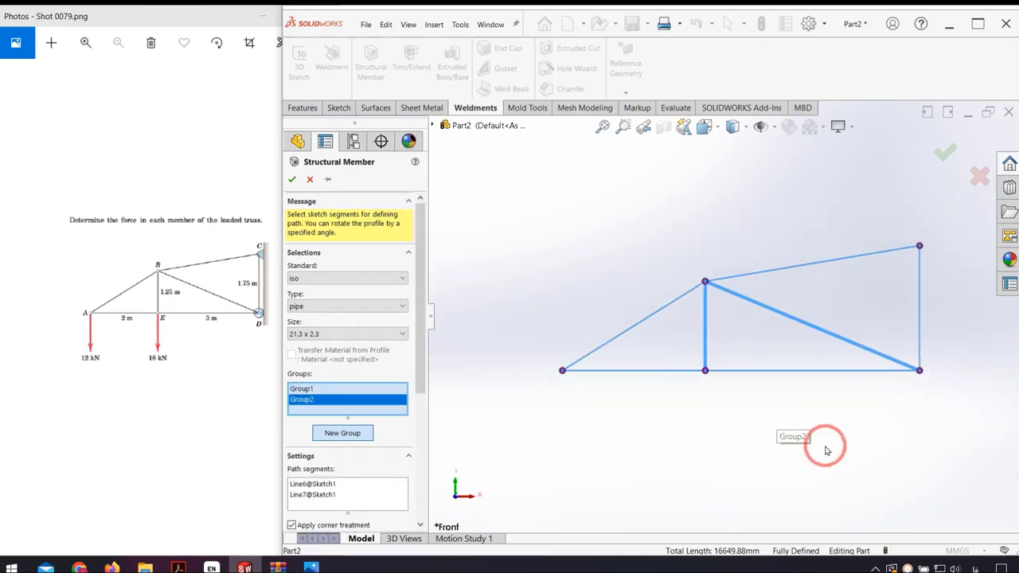
{"action": "scroll", "coordinate": [902, 293], "scroll_direction": "up", "scroll_amount": 1}
{"action": "scroll", "coordinate": [901, 293], "scroll_direction": "down", "scroll_amount": 2}
{"action": "scroll", "coordinate": [864, 268], "scroll_direction": "down", "scroll_amount": 1}
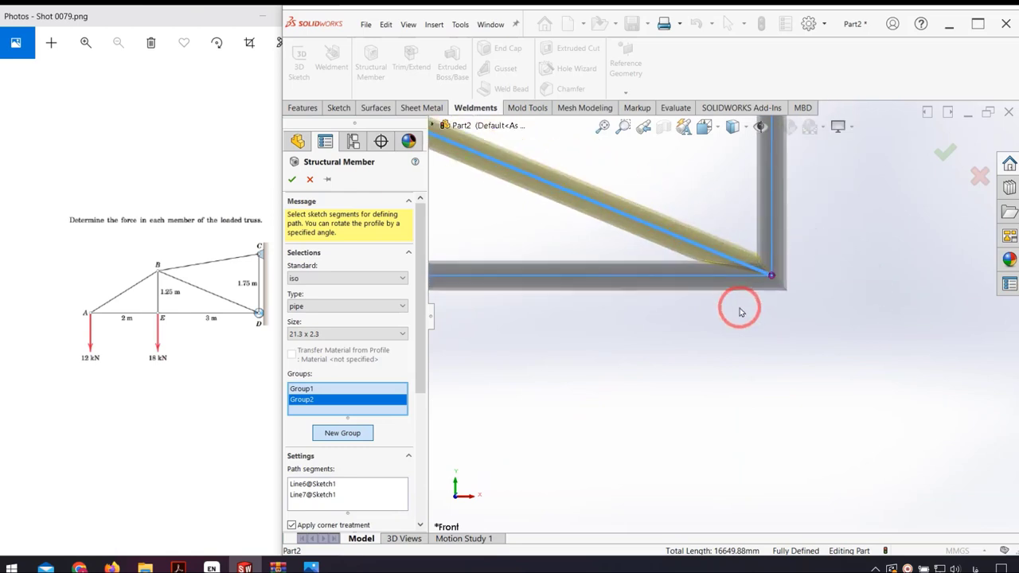
{"action": "scroll", "coordinate": [532, 302], "scroll_direction": "up", "scroll_amount": 2}
{"action": "scroll", "coordinate": [509, 296], "scroll_direction": "up", "scroll_amount": 2}
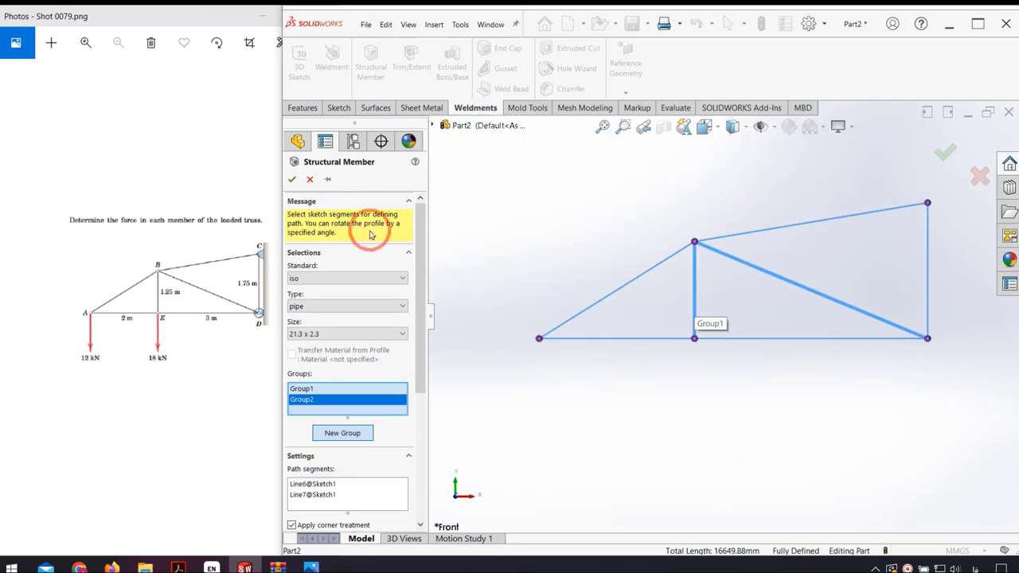
{"action": "left_click", "coordinate": [292, 181]}
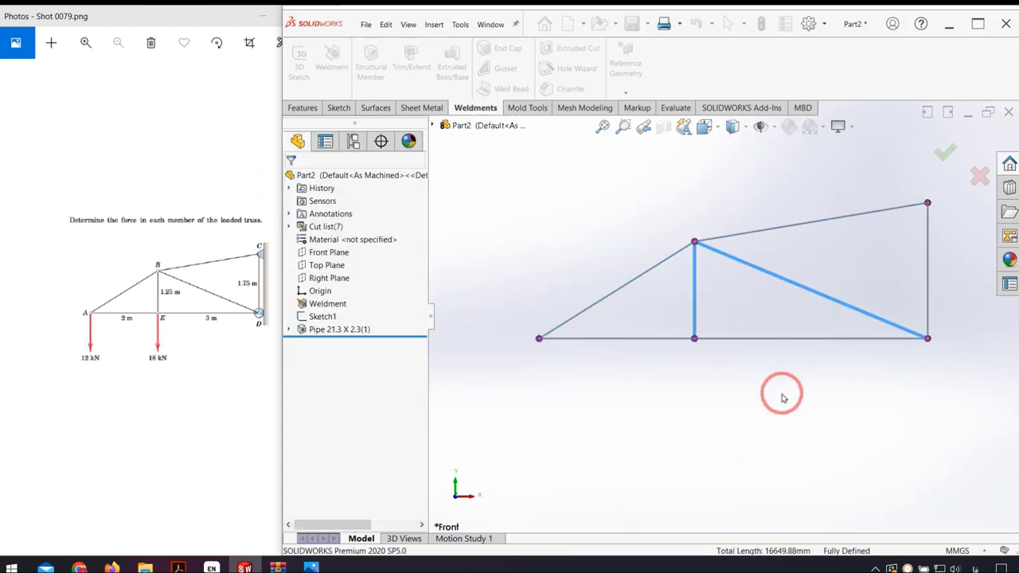
Orbit the truss in 3-D, then return to a view normal to the Front Plane
{"action": "scroll", "coordinate": [699, 247], "scroll_direction": "down", "scroll_amount": 2}
{"action": "scroll", "coordinate": [740, 360], "scroll_direction": "down", "scroll_amount": 3}
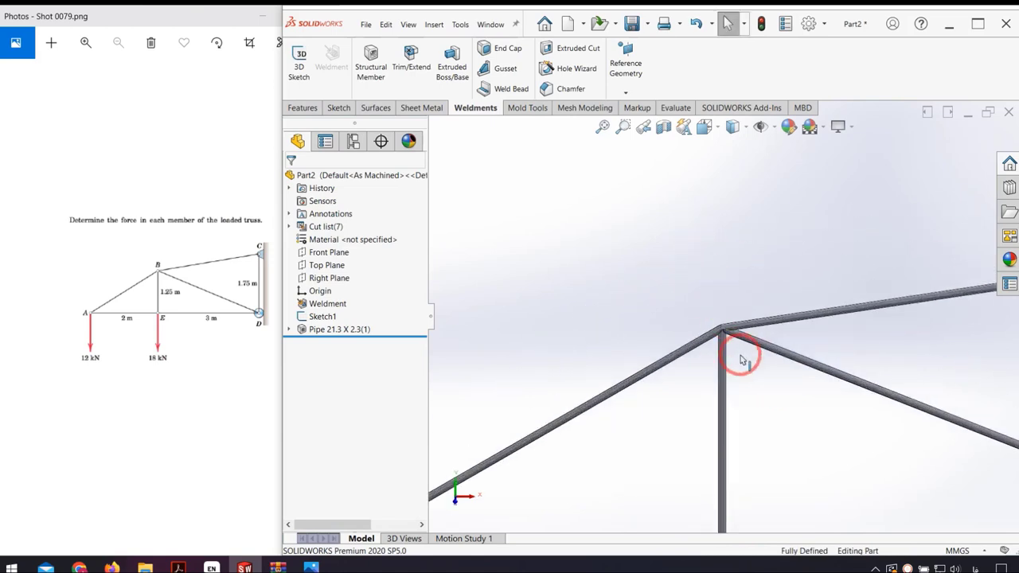
{"action": "scroll", "coordinate": [740, 360], "scroll_direction": "up", "scroll_amount": 2}
{"action": "mouse_move", "coordinate": [716, 346]}
{"action": "middle_mouse_down"}
{"action": "mouse_move", "coordinate": [736, 384]}
{"action": "mouse_move", "coordinate": [525, 411]}
{"action": "middle_mouse_up"}
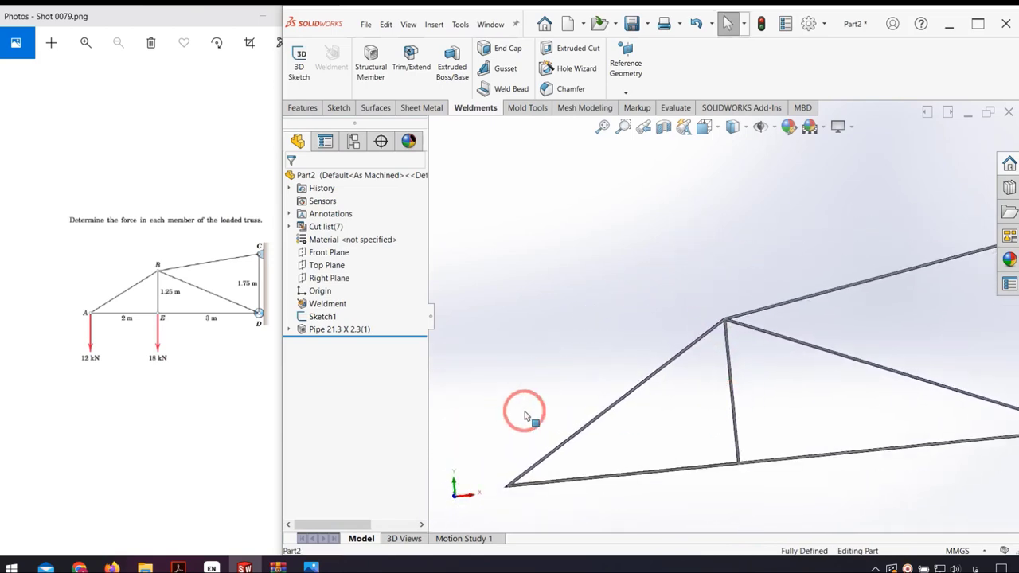
{"action": "left_click", "coordinate": [327, 251]}
{"action": "key", "text": "ctrl+8"}
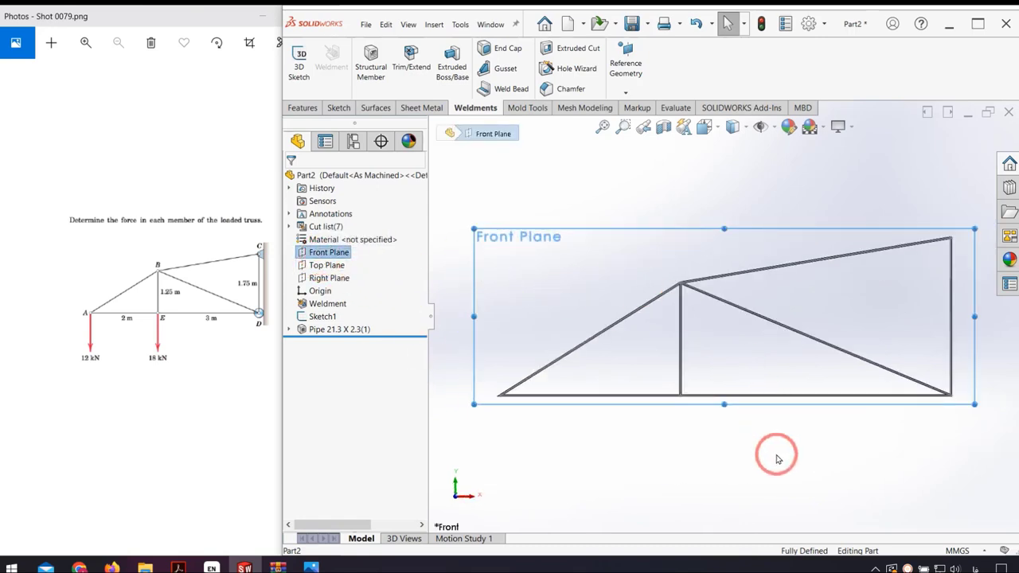
{"action": "left_click", "coordinate": [778, 459]}
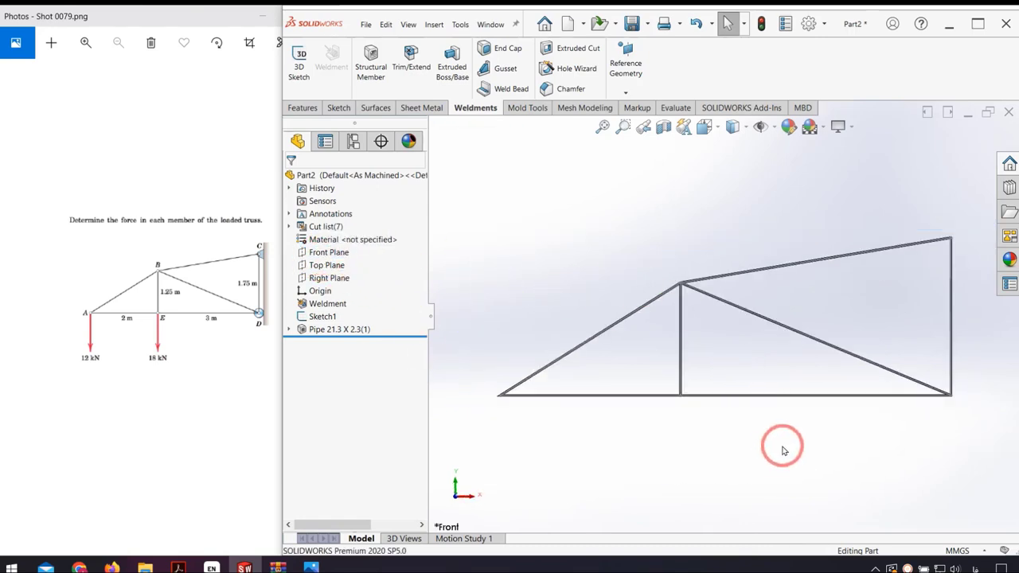
Enable the Simulation add-in and create a static study named Truss
{"action": "left_click", "coordinate": [719, 112]}
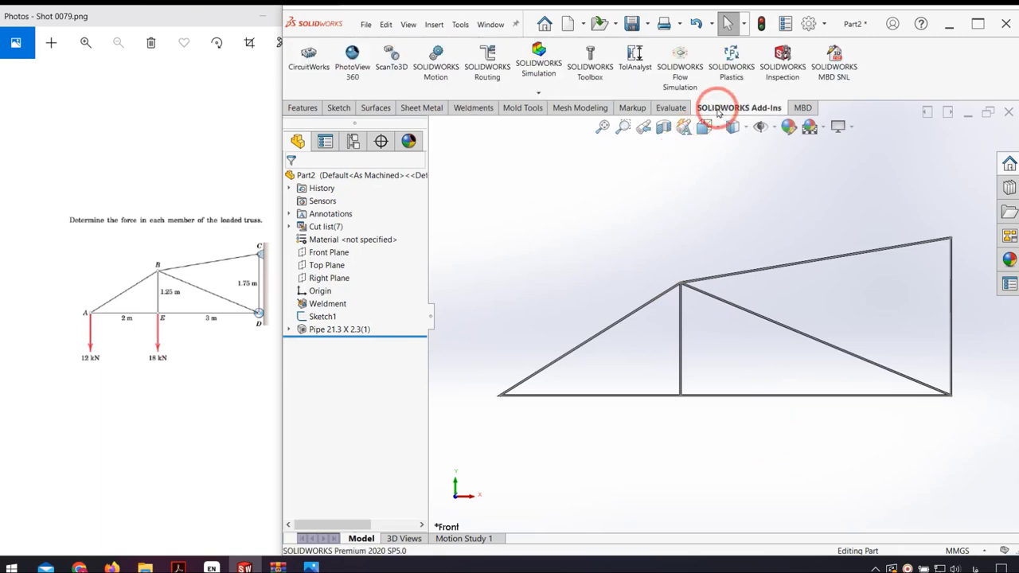
{"action": "left_click", "coordinate": [538, 77]}
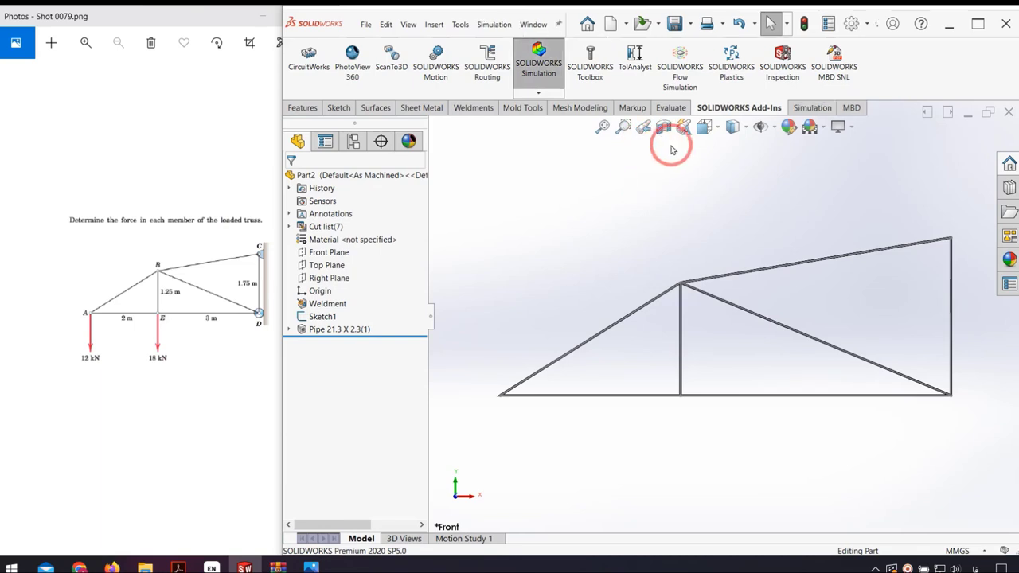
{"action": "left_click", "coordinate": [810, 108]}
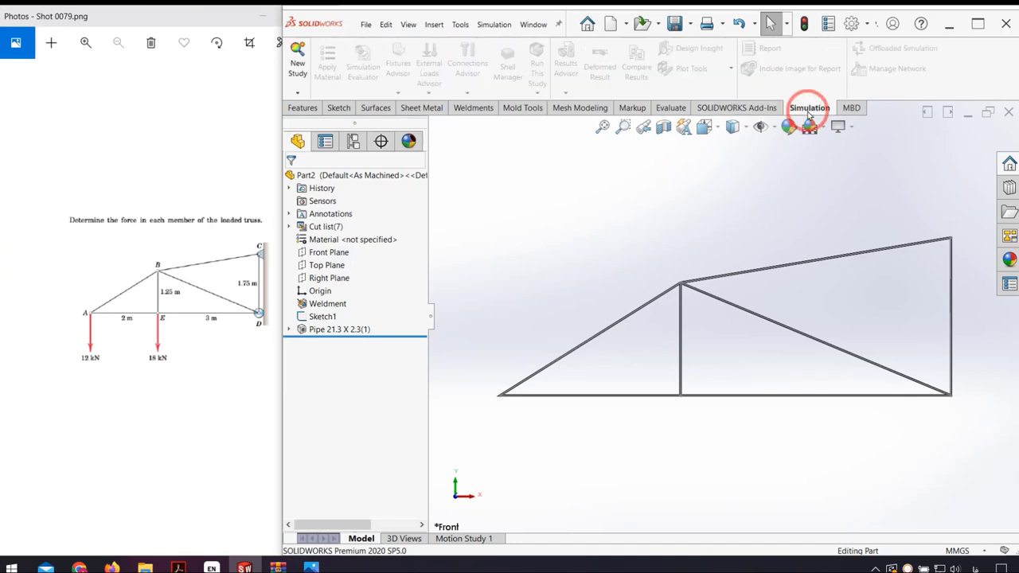
{"action": "left_click", "coordinate": [299, 70]}
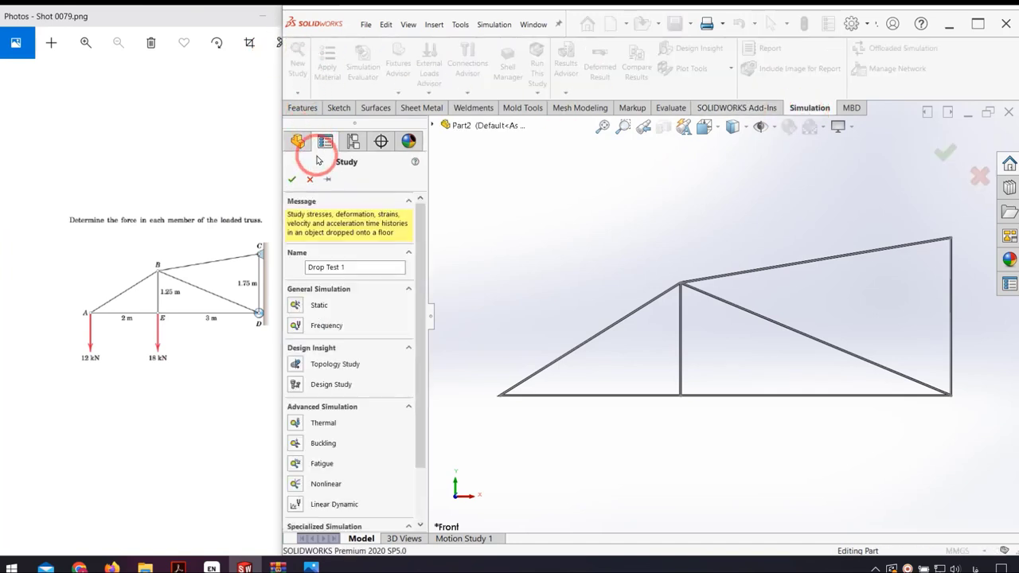
{"action": "left_click", "coordinate": [294, 306]}
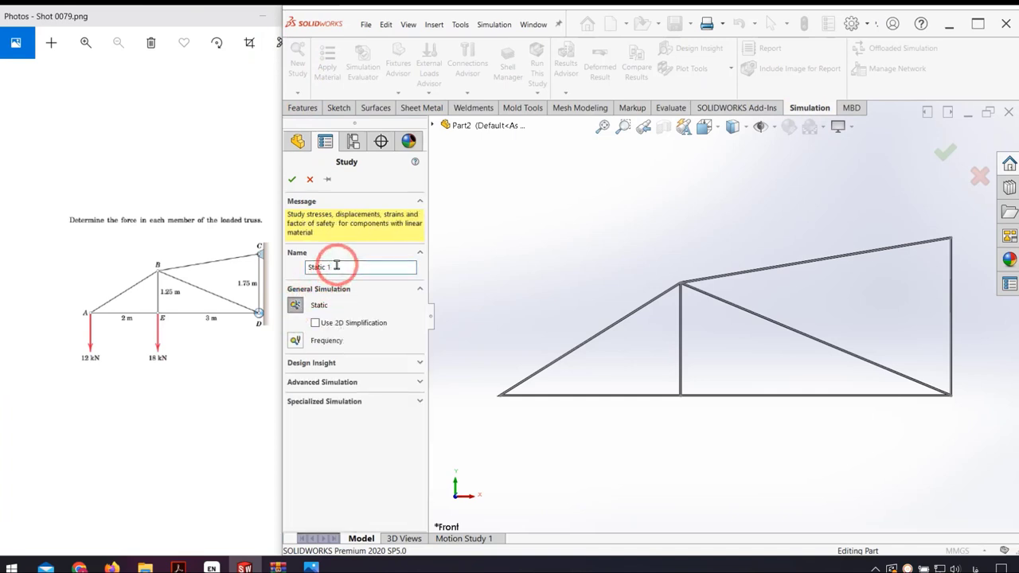
{"action": "left_click_drag", "start_coordinate": [335, 266], "coordinate": [290, 266]}
{"action": "type", "text": "Truss"}
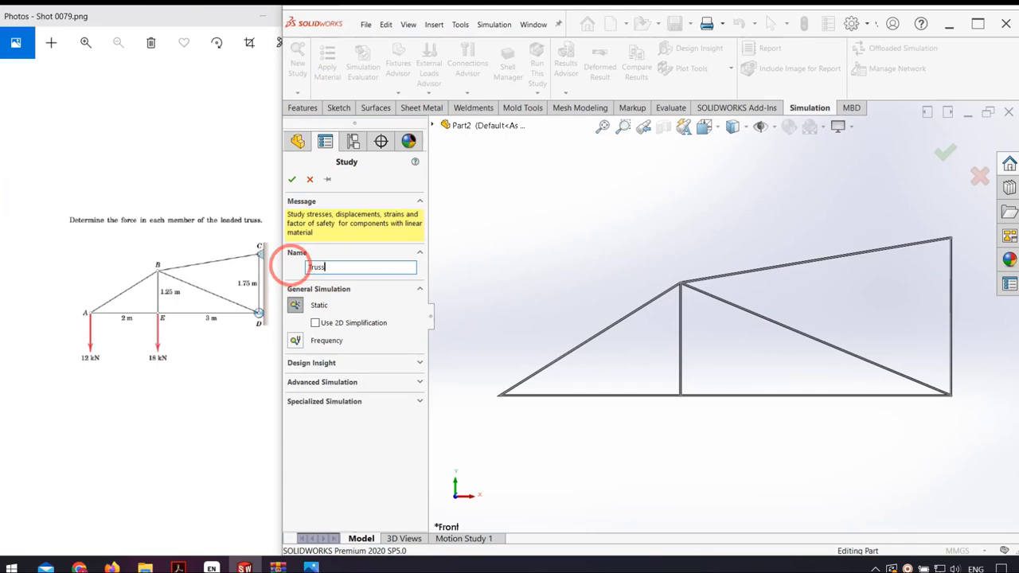
{"action": "left_click", "coordinate": [292, 178]}
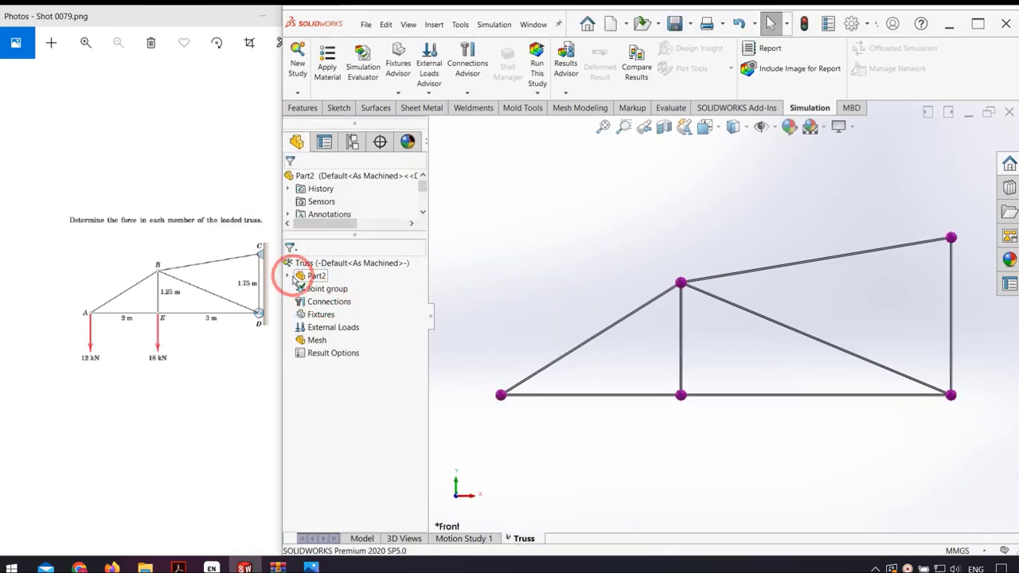
Apply AISI 1020 steel to the entire cut list of pipe members
{"action": "left_click", "coordinate": [287, 276]}
{"action": "left_click", "coordinate": [299, 290]}
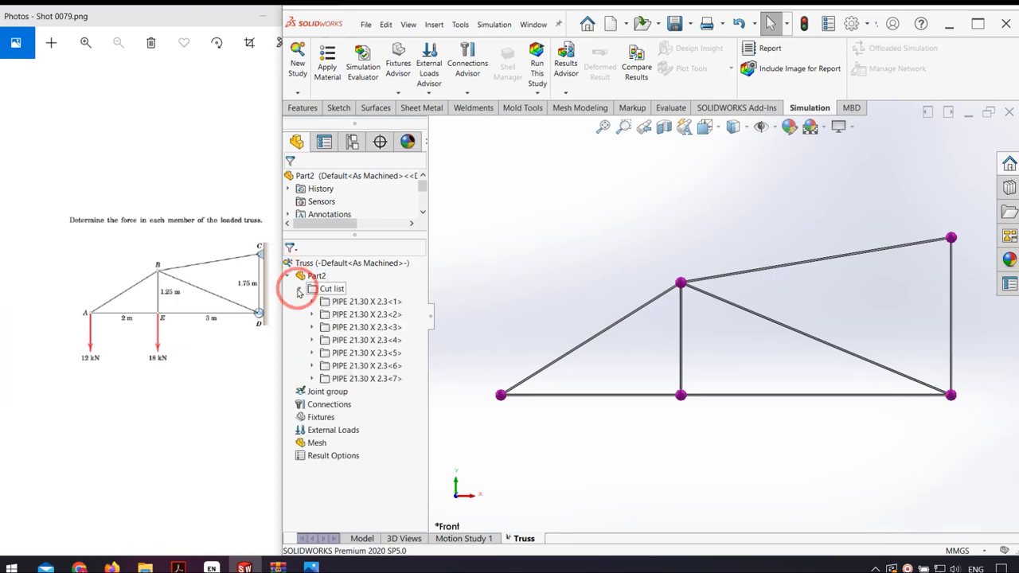
{"action": "right_click", "coordinate": [317, 292]}
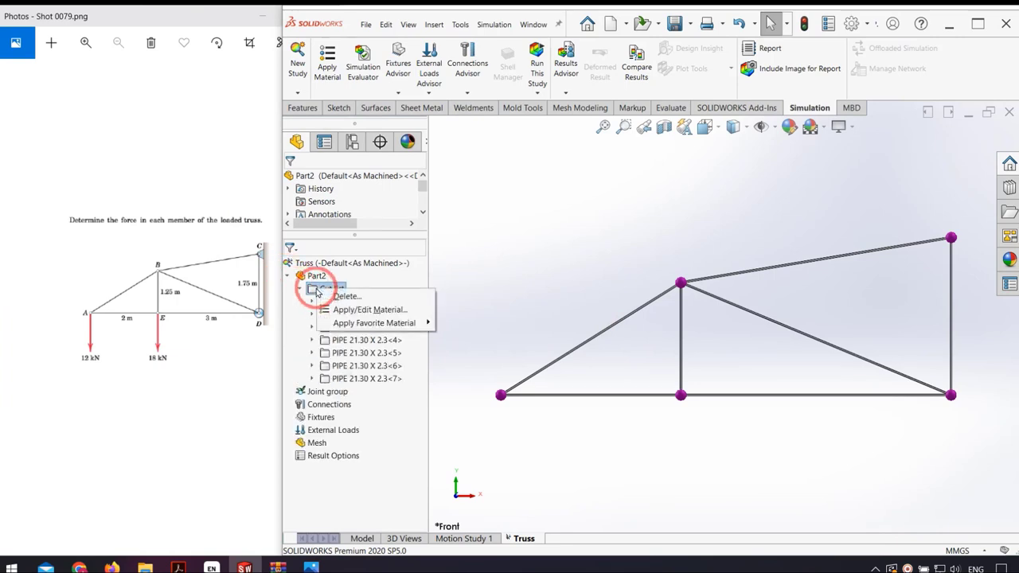
{"action": "left_click", "coordinate": [355, 309]}
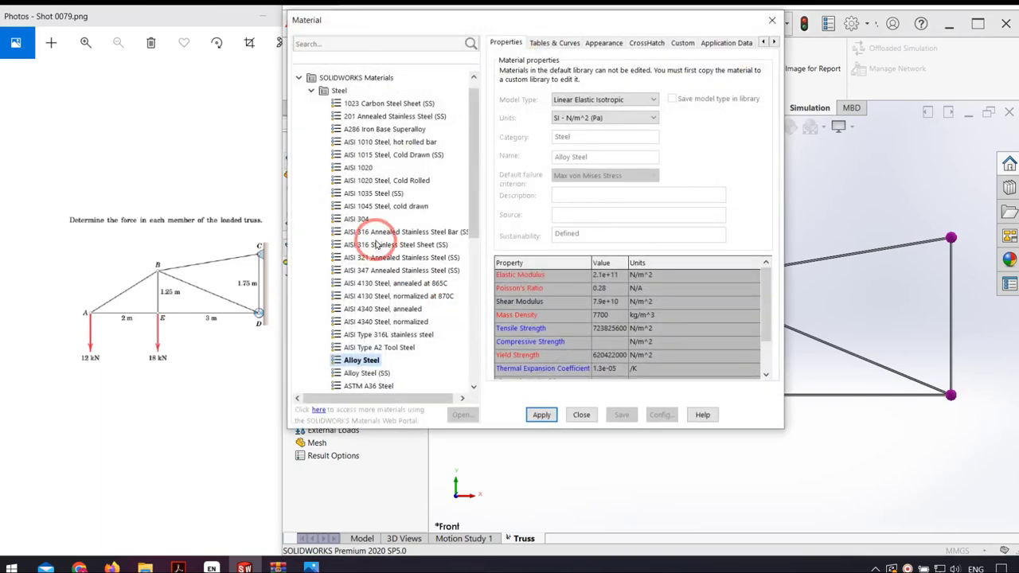
{"action": "left_click", "coordinate": [361, 171]}
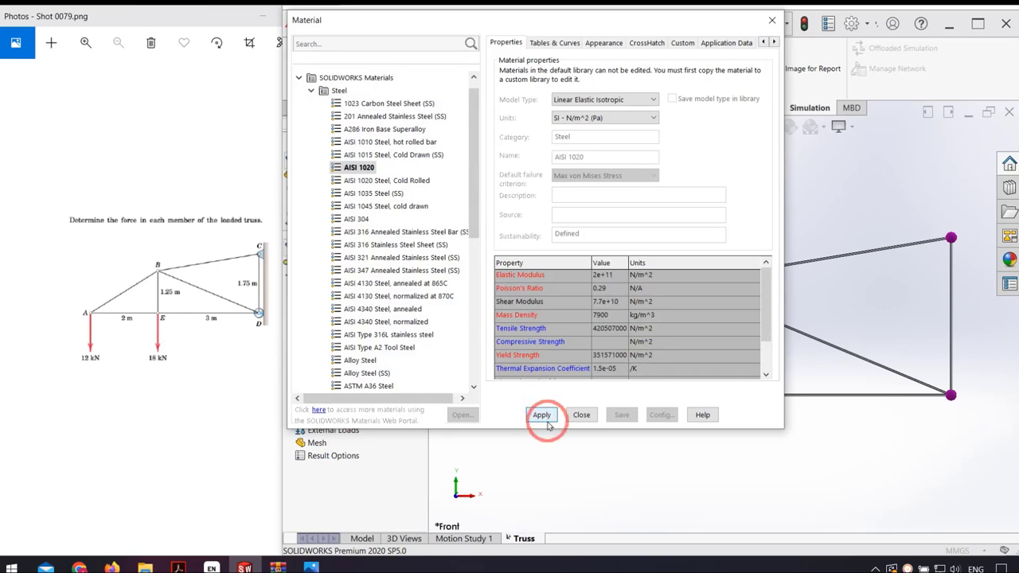
{"action": "left_click", "coordinate": [581, 414]}
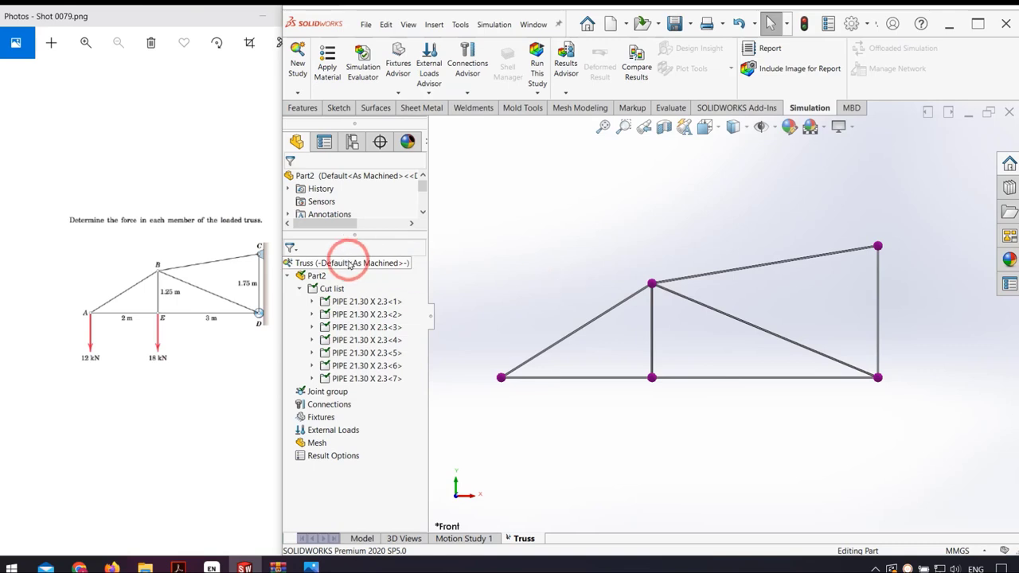
Redefine the left diagonal, lower-left and lower-right pipe members as truss elements
{"action": "left_click", "coordinate": [311, 301]}
{"action": "right_click", "coordinate": [351, 316]}
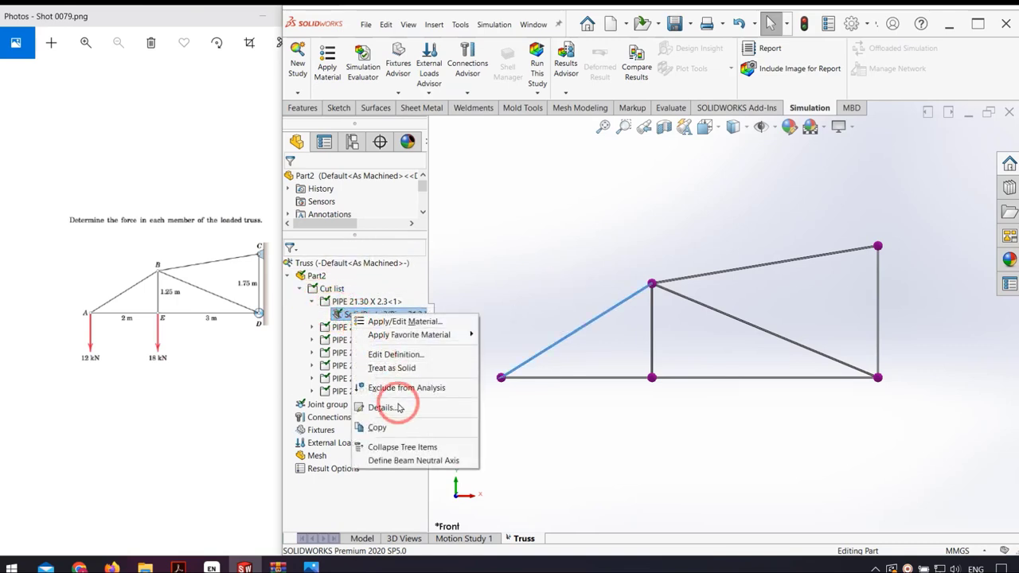
{"action": "left_click", "coordinate": [420, 356]}
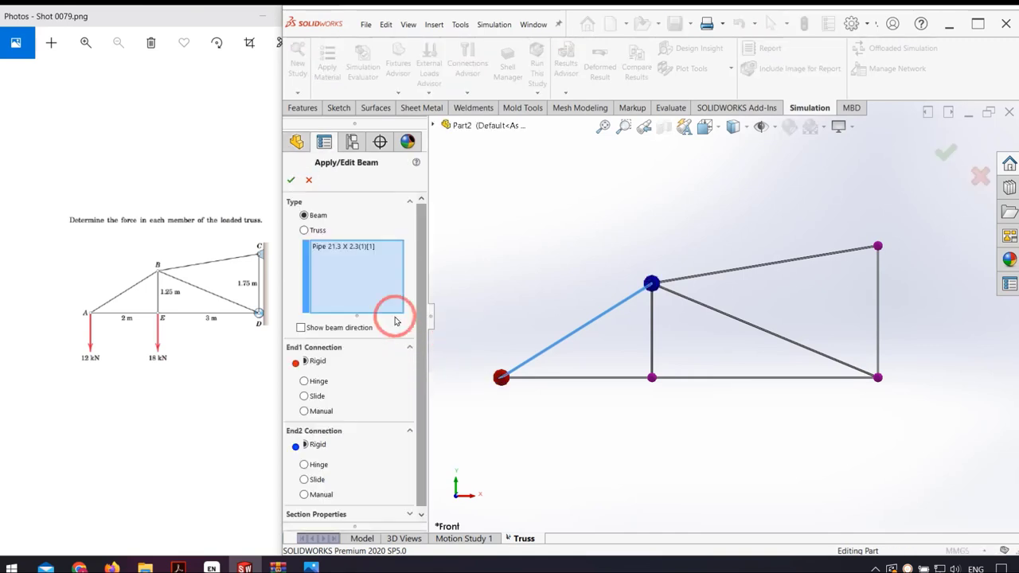
{"action": "left_click", "coordinate": [316, 232]}
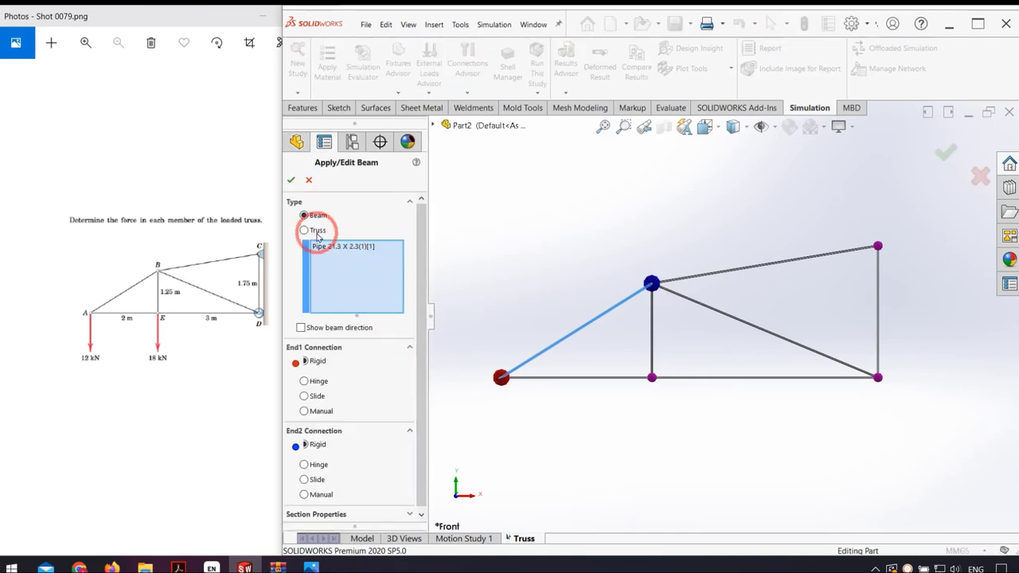
{"action": "left_click", "coordinate": [291, 181]}
{"action": "left_click", "coordinate": [312, 327]}
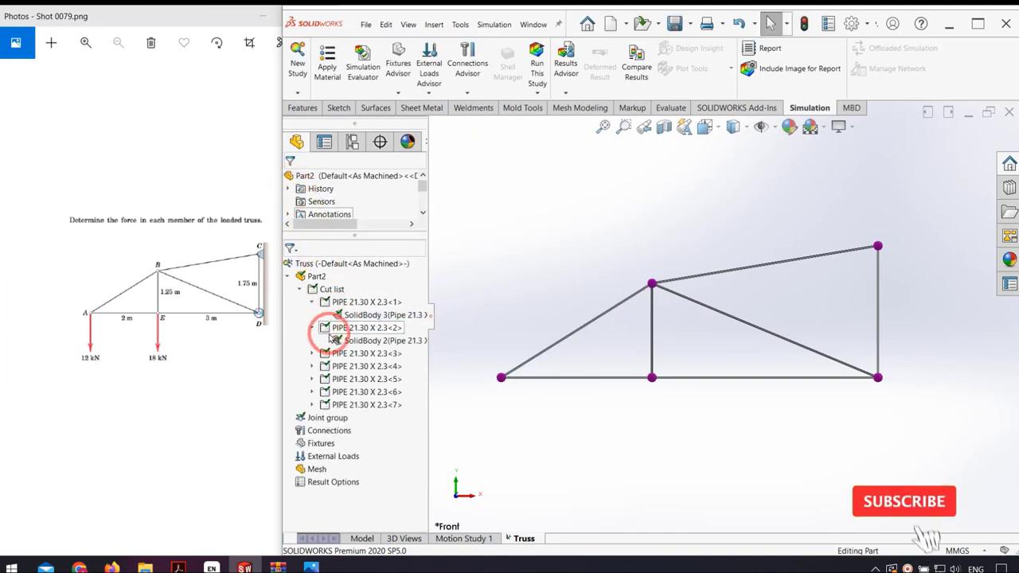
{"action": "right_click", "coordinate": [331, 340]}
{"action": "left_click", "coordinate": [390, 379]}
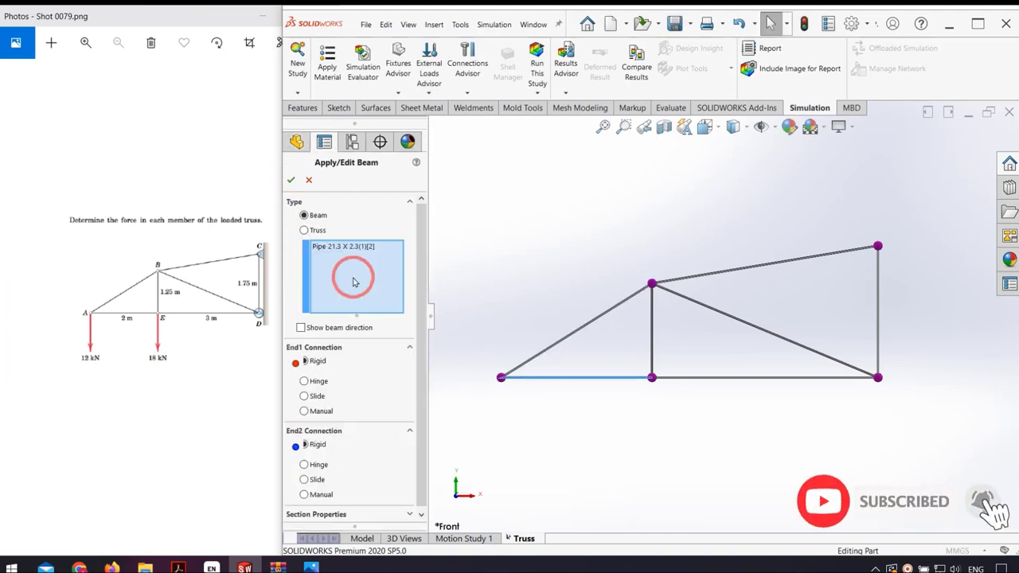
{"action": "left_click", "coordinate": [309, 230]}
{"action": "left_click", "coordinate": [291, 180]}
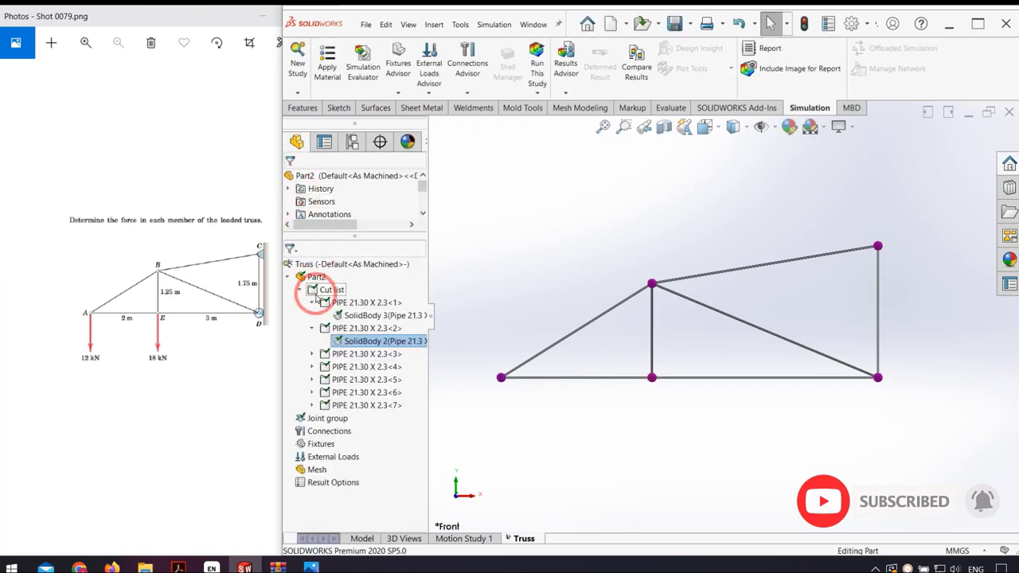
{"action": "left_click", "coordinate": [312, 354]}
{"action": "right_click", "coordinate": [344, 367]}
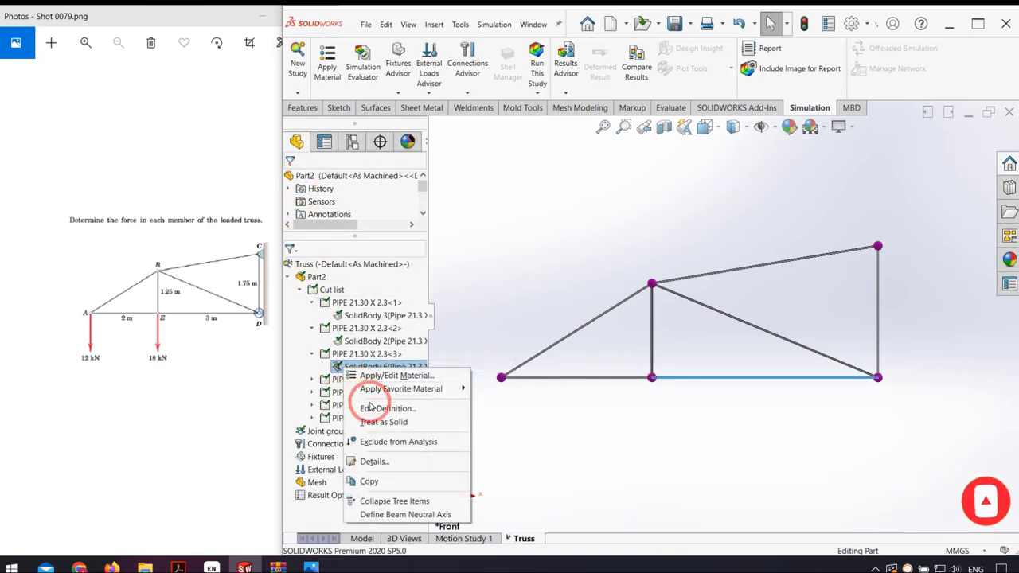
{"action": "left_click", "coordinate": [370, 407]}
{"action": "left_click", "coordinate": [319, 232]}
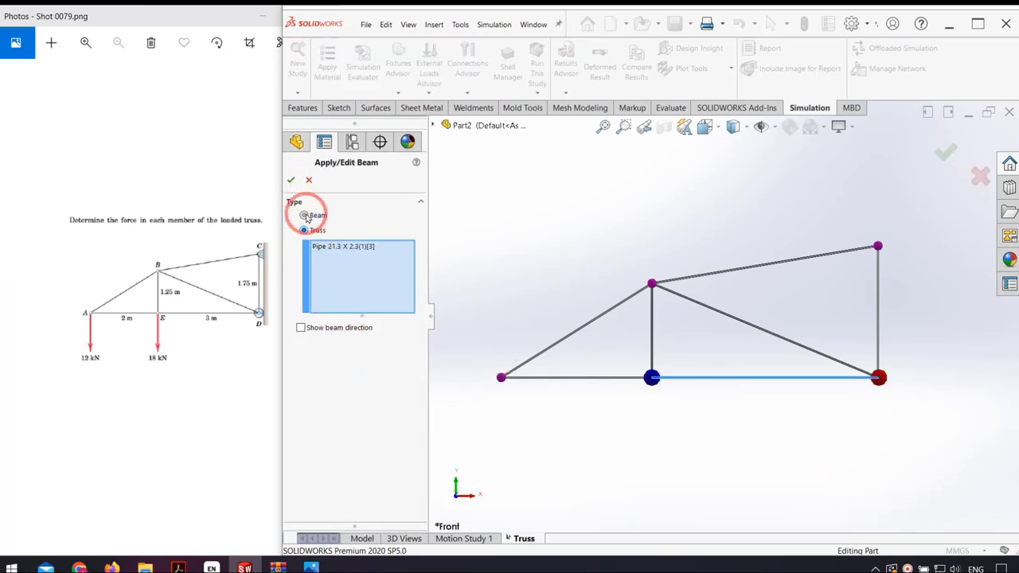
{"action": "left_click", "coordinate": [290, 182]}
Change the right vertical, top chord and inner diagonal members from beam to truss
{"action": "left_click", "coordinate": [312, 379]}
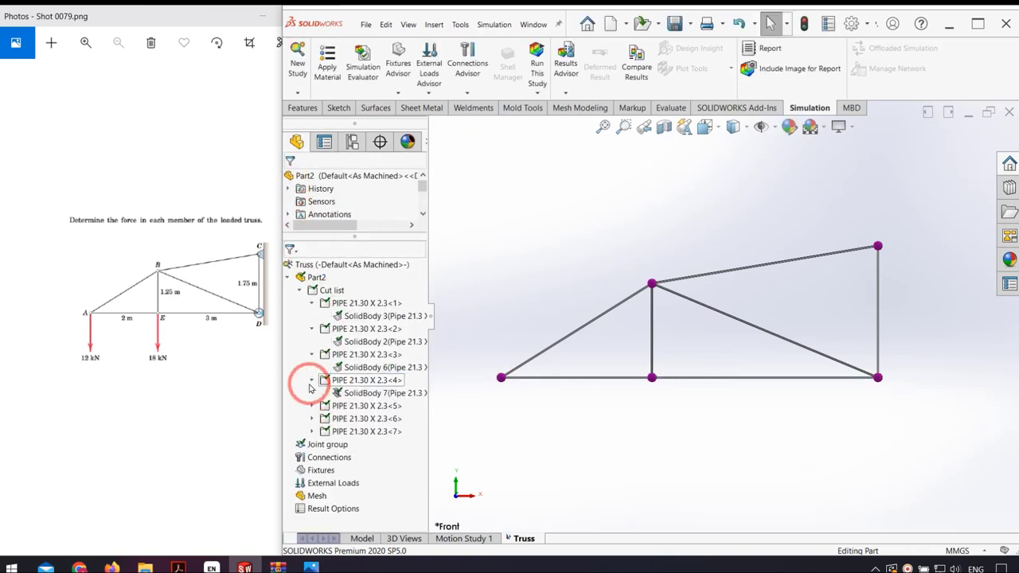
{"action": "right_click", "coordinate": [341, 392]}
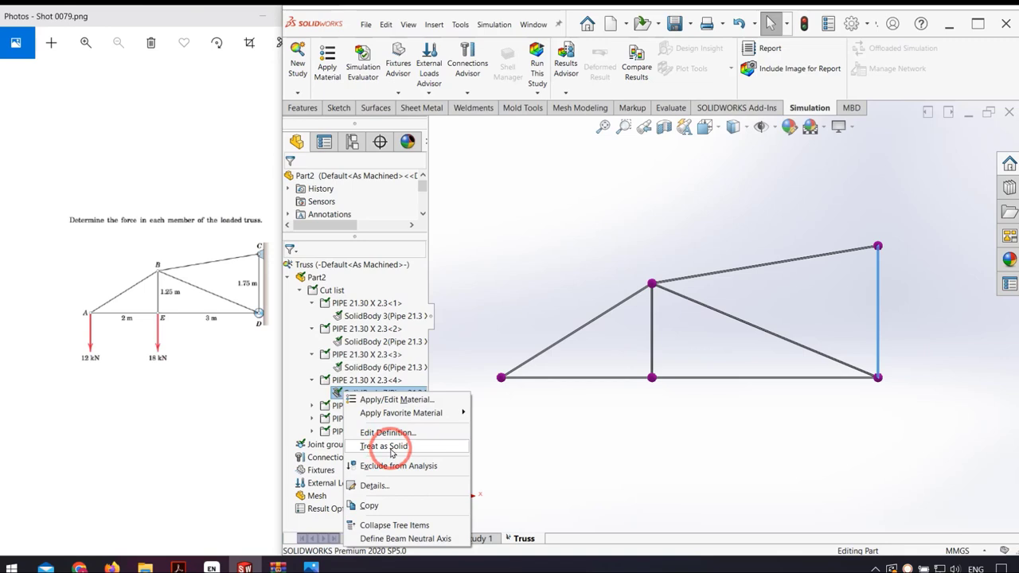
{"action": "left_click", "coordinate": [386, 433]}
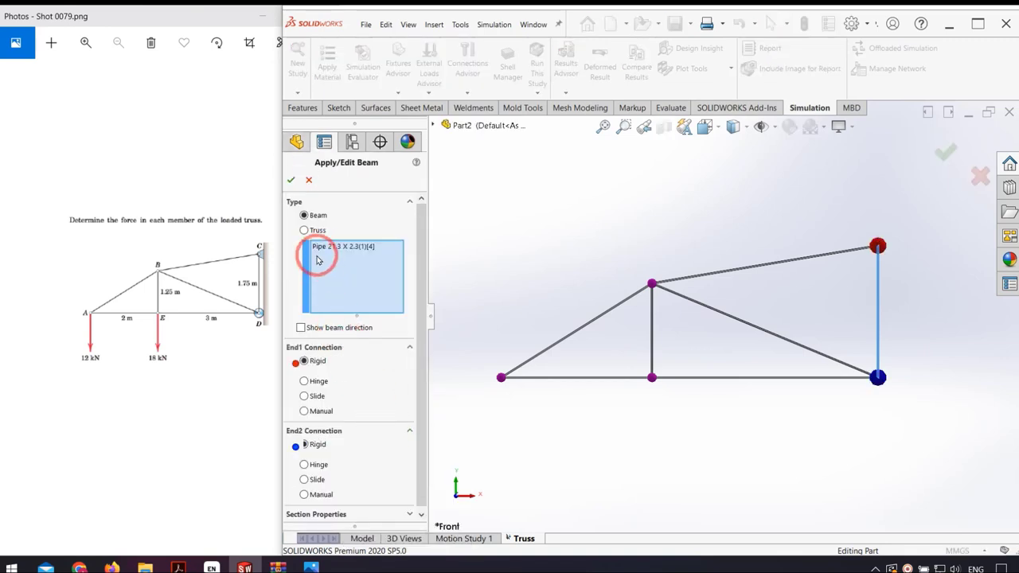
{"action": "left_click", "coordinate": [316, 232]}
{"action": "left_click", "coordinate": [292, 185]}
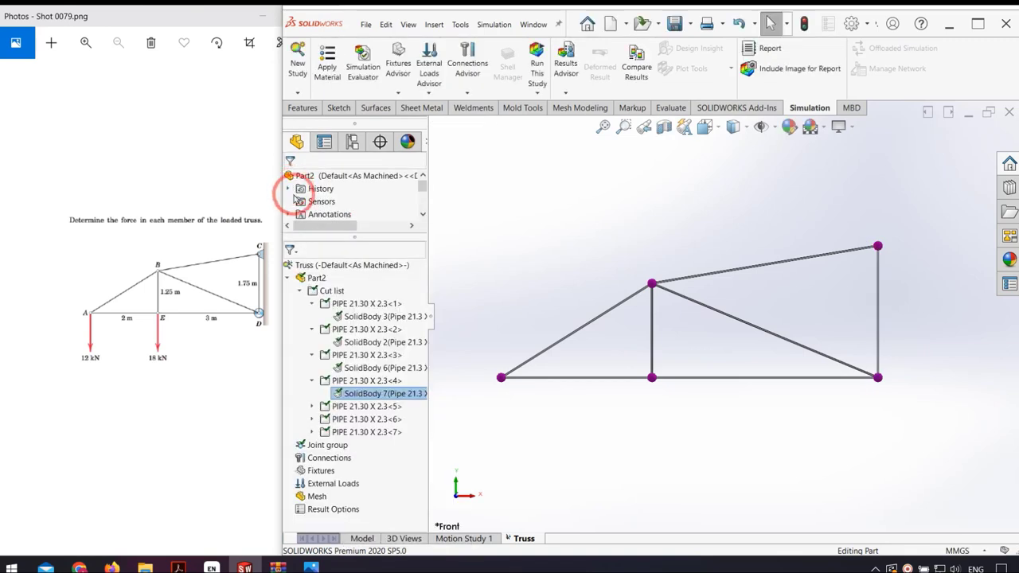
{"action": "left_click", "coordinate": [315, 407]}
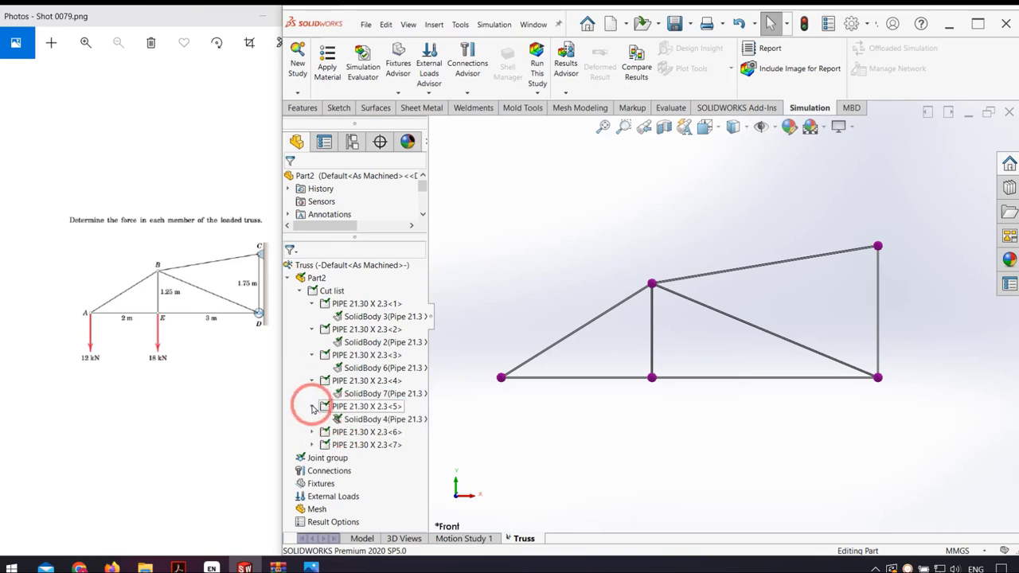
{"action": "right_click", "coordinate": [348, 418]}
{"action": "left_click", "coordinate": [392, 301]}
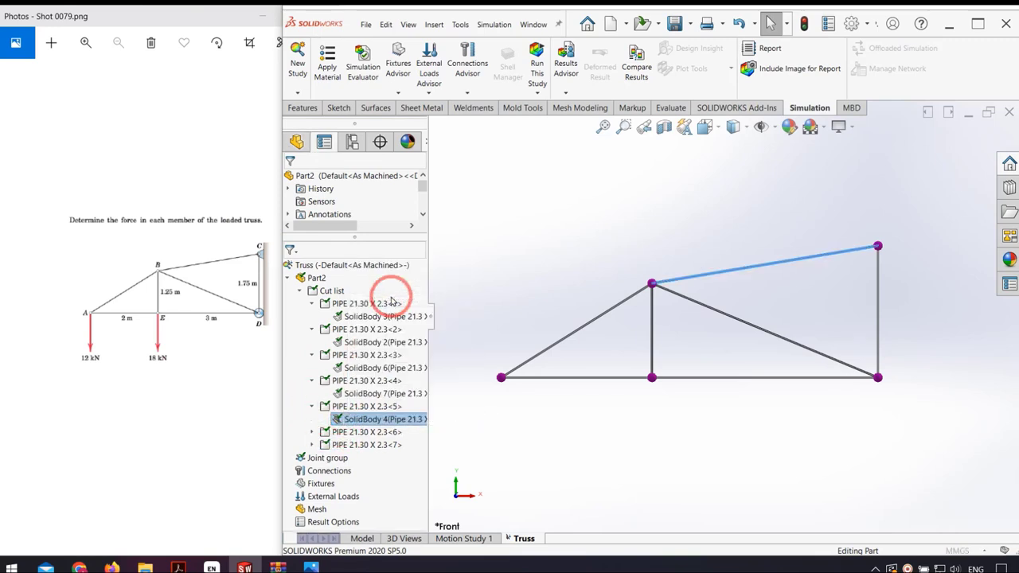
{"action": "left_click", "coordinate": [317, 231]}
{"action": "left_click", "coordinate": [291, 180]}
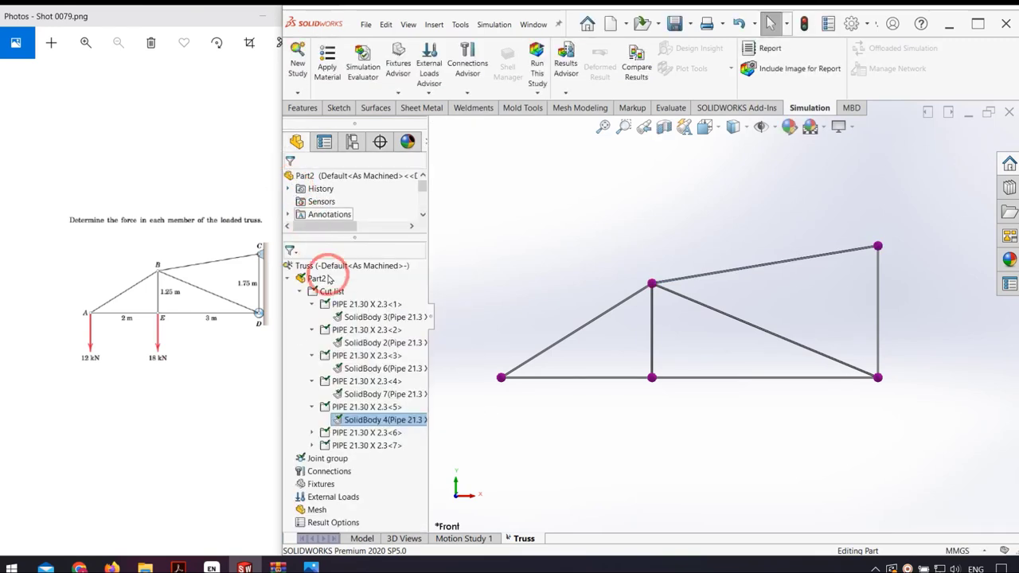
{"action": "left_click", "coordinate": [311, 433]}
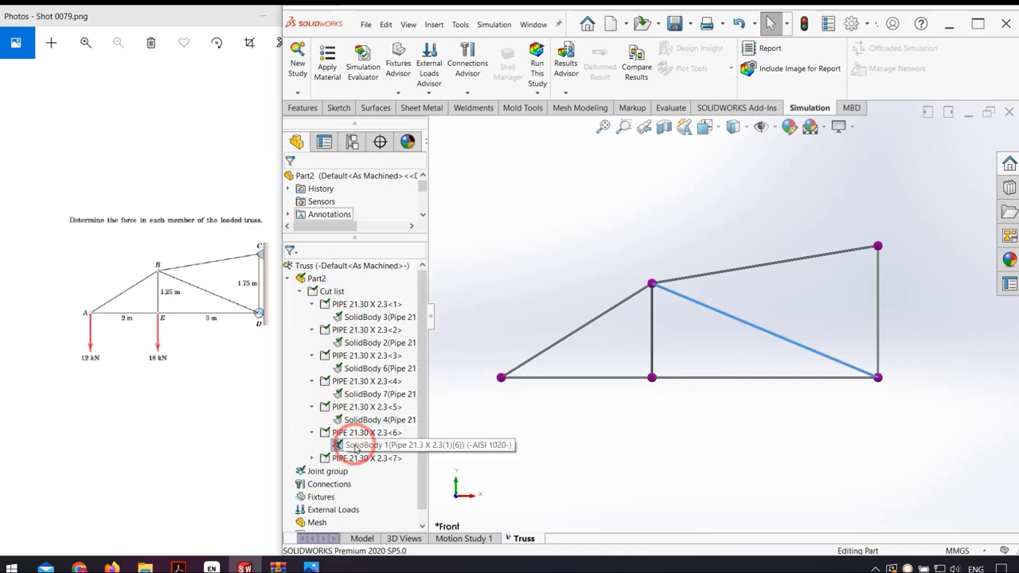
{"action": "right_click", "coordinate": [356, 447]}
{"action": "left_click", "coordinate": [396, 326]}
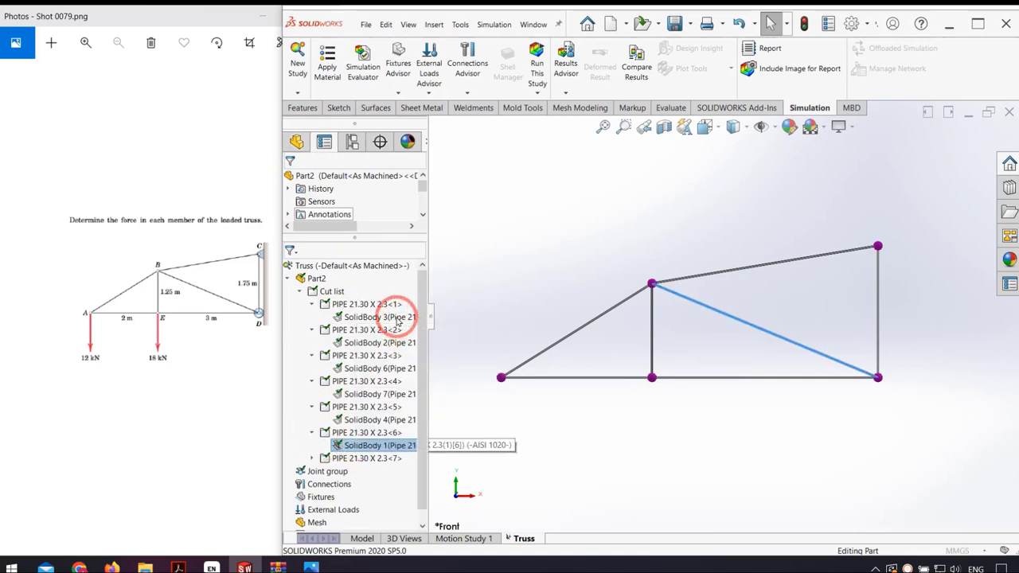
{"action": "left_click", "coordinate": [306, 228]}
{"action": "left_click", "coordinate": [290, 180]}
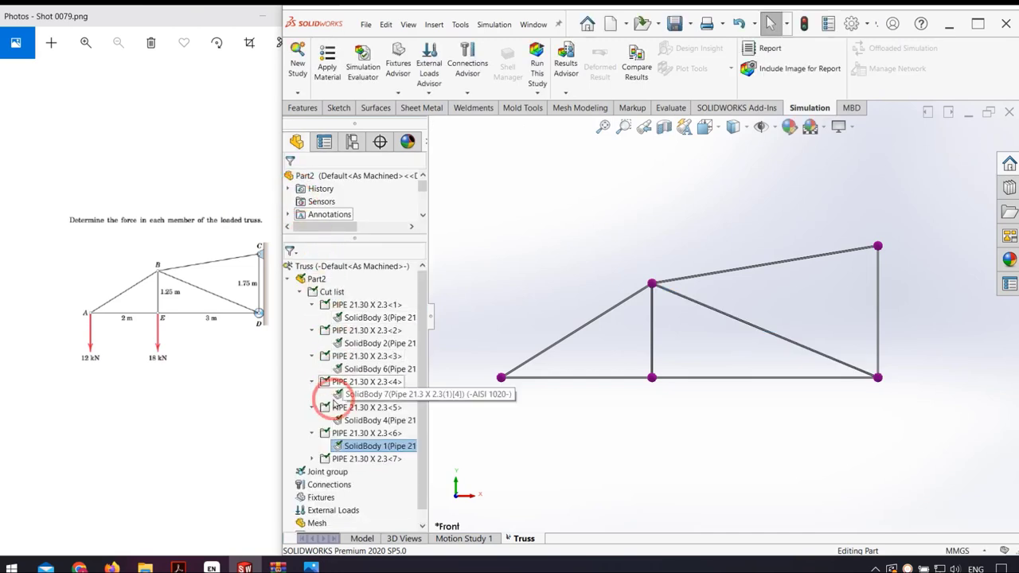
Set the middle vertical member to the truss type as well
{"action": "left_click", "coordinate": [312, 460]}
{"action": "right_click", "coordinate": [358, 471]}
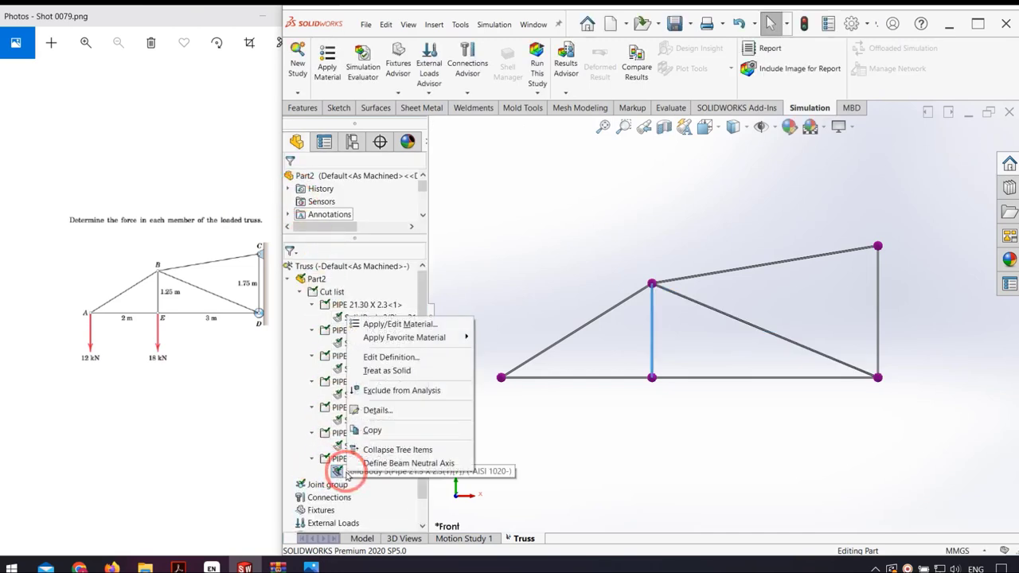
{"action": "left_click", "coordinate": [389, 358]}
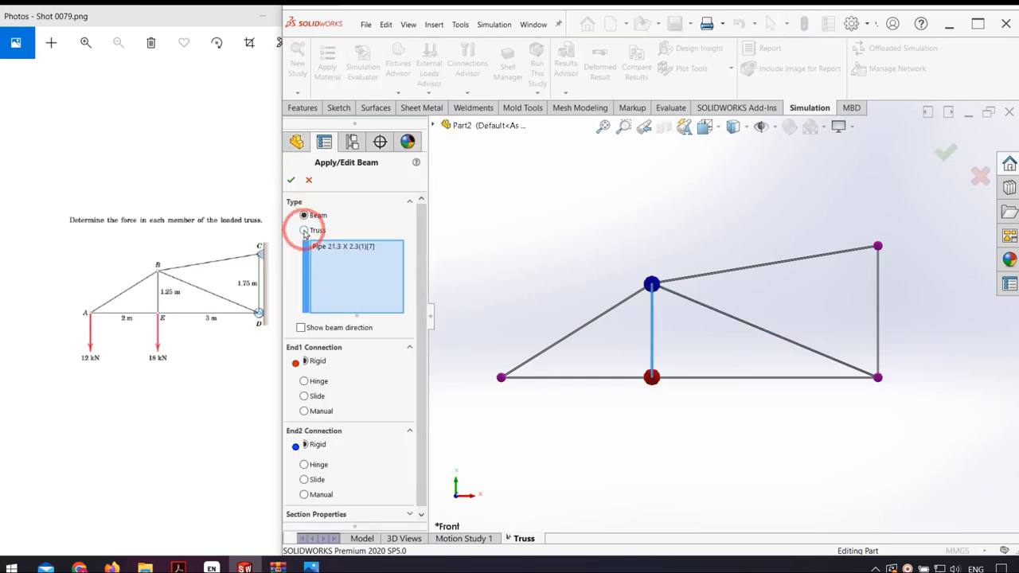
{"action": "left_click", "coordinate": [305, 231]}
{"action": "left_click", "coordinate": [290, 179]}
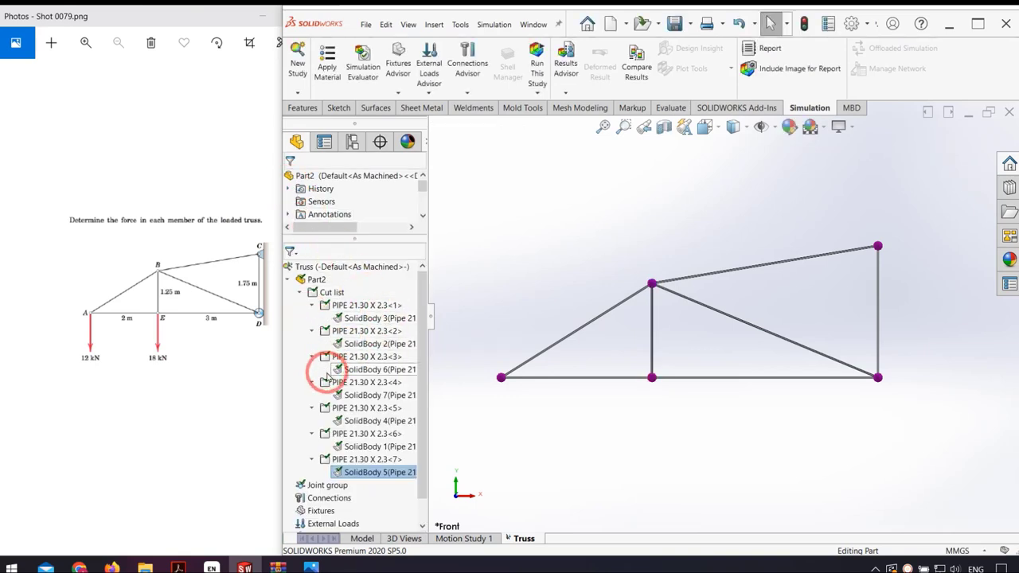
{"action": "scroll", "coordinate": [326, 376], "scroll_direction": "down", "scroll_amount": 1}
{"action": "left_click", "coordinate": [312, 460]}
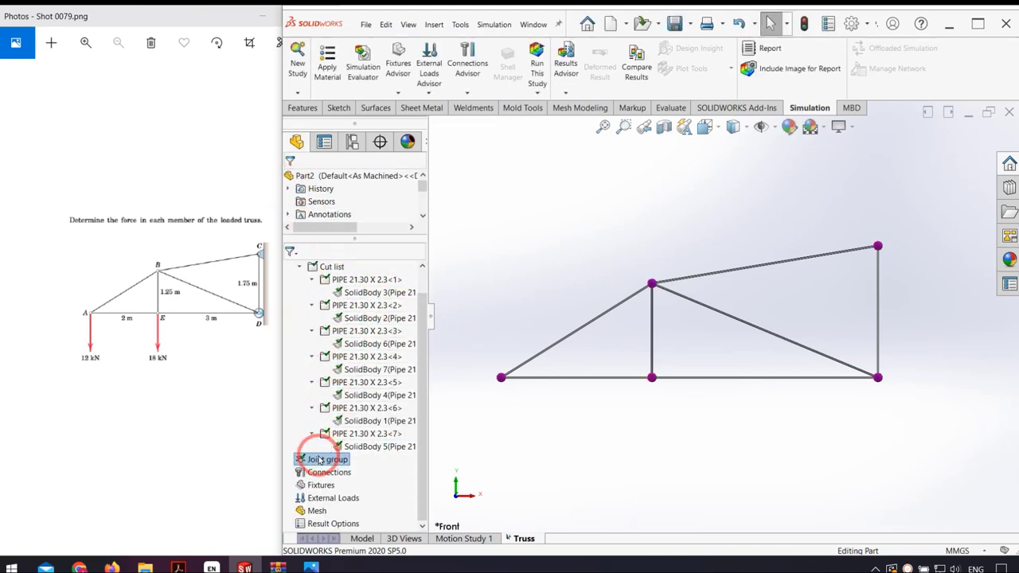
Edit and accept the joint group so joints are recalculated at all five truss nodes
{"action": "right_click", "coordinate": [320, 460]}
{"action": "left_click", "coordinate": [352, 483]}
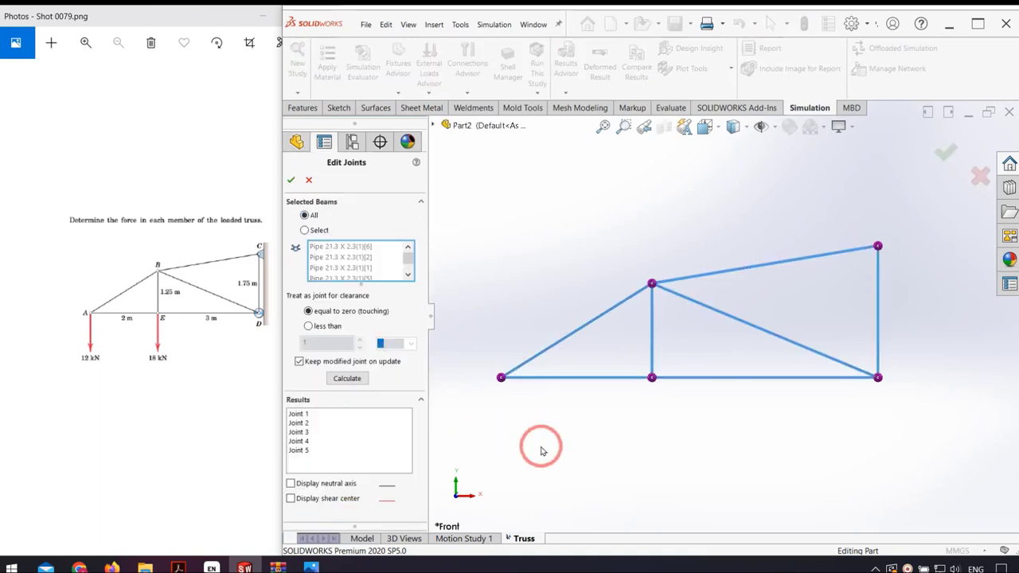
{"action": "scroll", "coordinate": [747, 340], "scroll_direction": "up", "scroll_amount": 2}
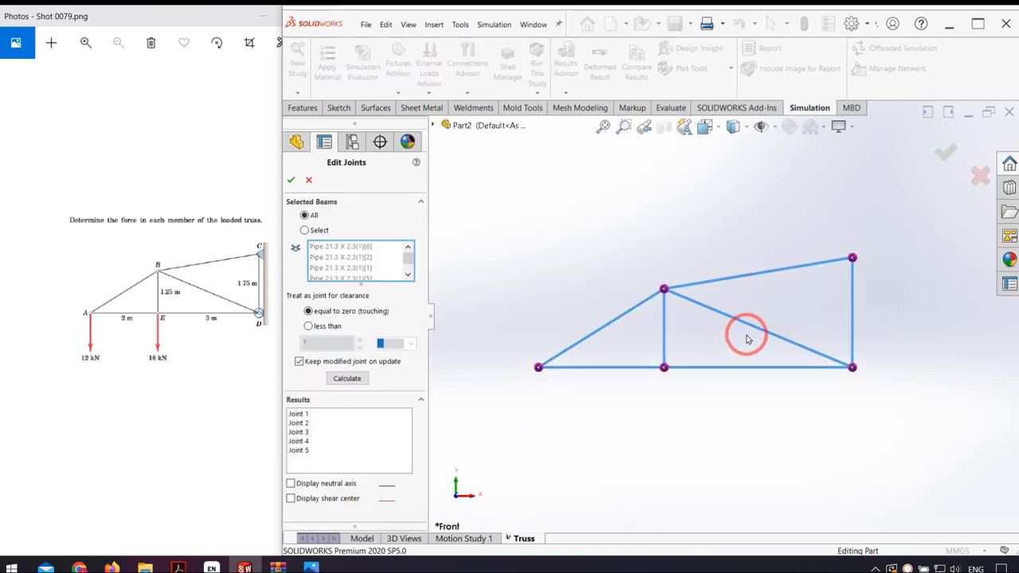
{"action": "scroll", "coordinate": [747, 340], "scroll_direction": "down", "scroll_amount": 2}
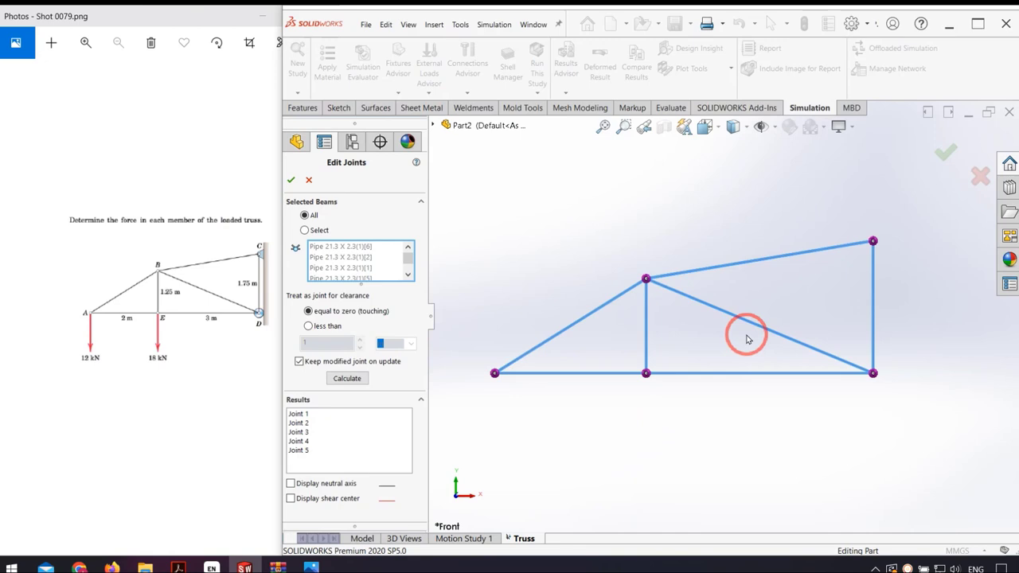
{"action": "left_click", "coordinate": [291, 180]}
{"action": "left_click", "coordinate": [748, 323]}
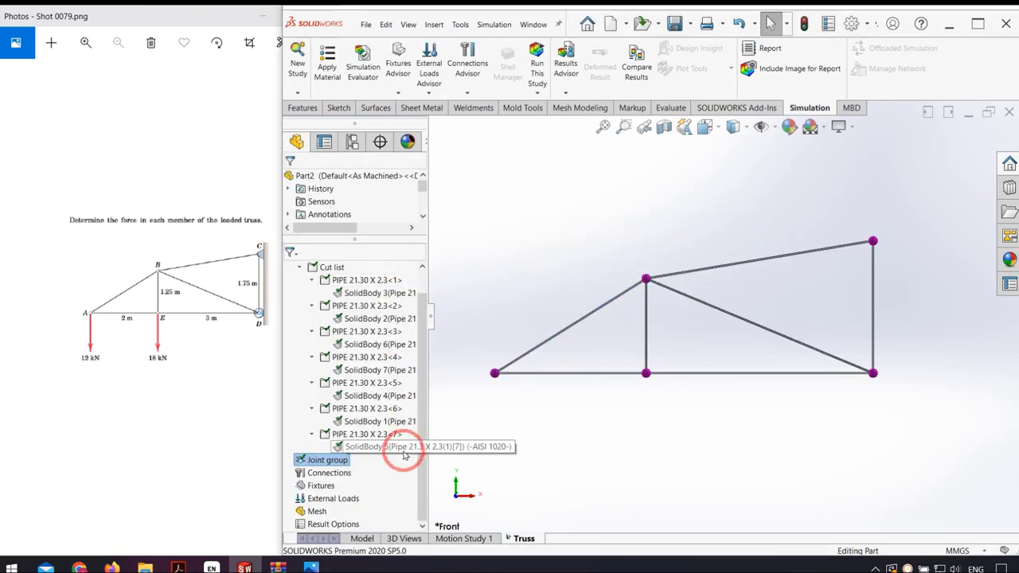
Add a reference-geometry fixture on the bottom-right joint using the Front Plane as reference
{"action": "right_click", "coordinate": [325, 485]}
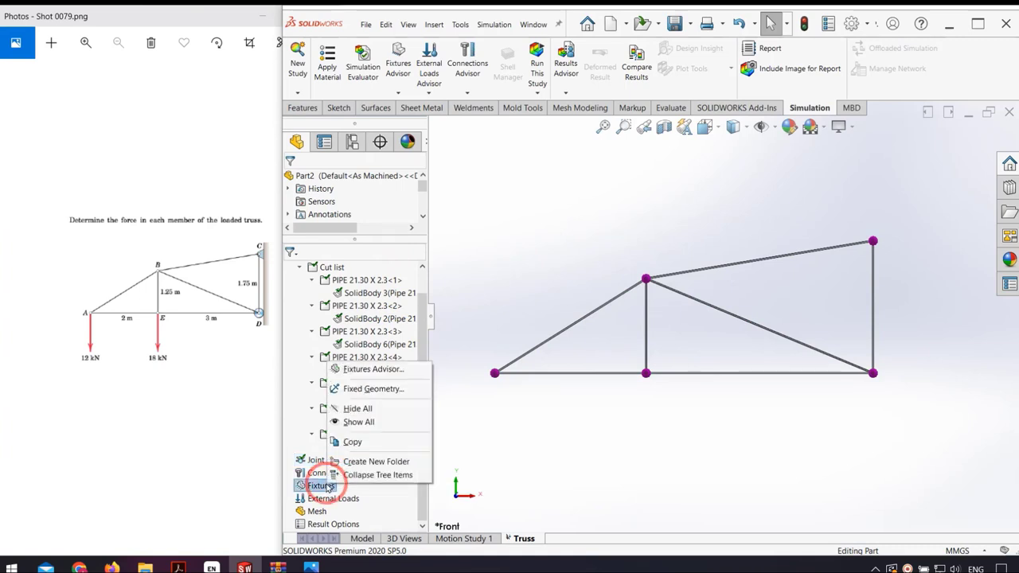
{"action": "left_click", "coordinate": [402, 389]}
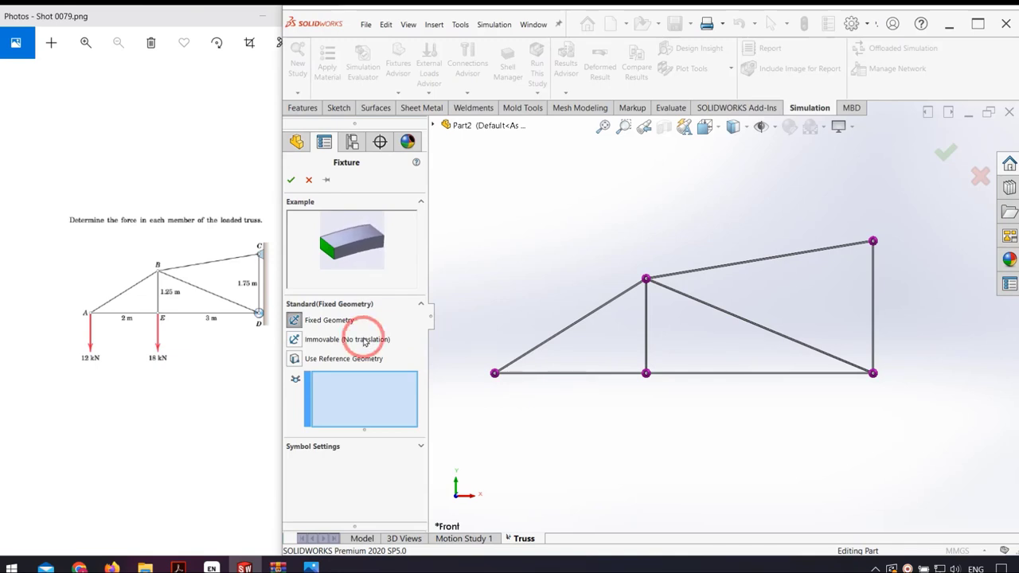
{"action": "left_click", "coordinate": [294, 358]}
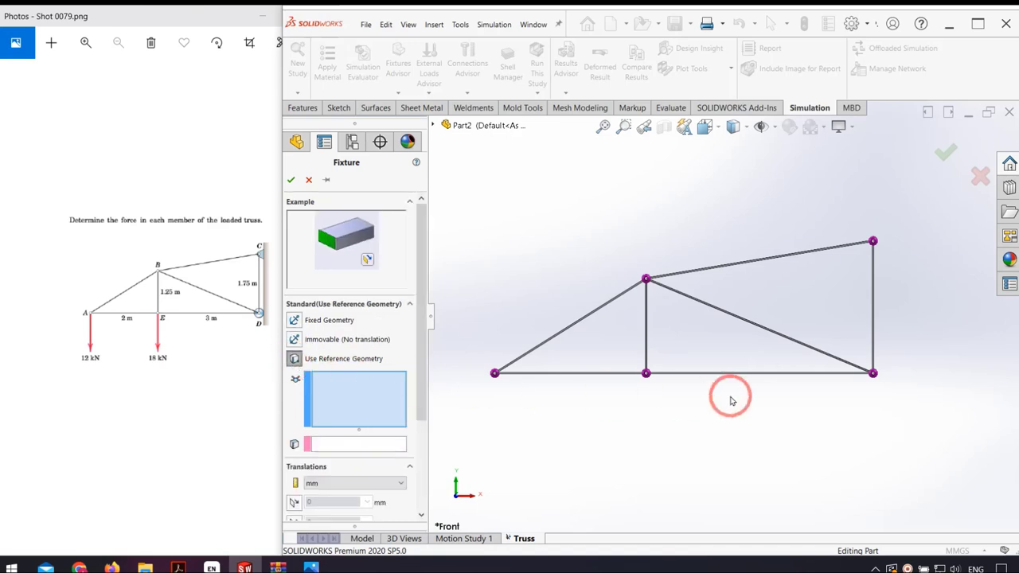
{"action": "left_click", "coordinate": [873, 374]}
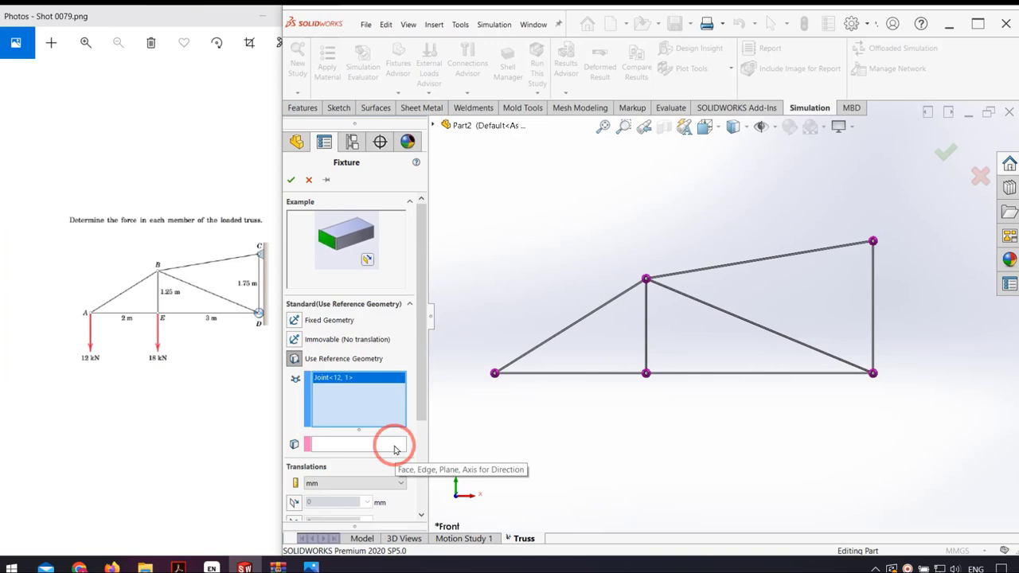
{"action": "left_click", "coordinate": [394, 449]}
{"action": "left_click", "coordinate": [434, 125]}
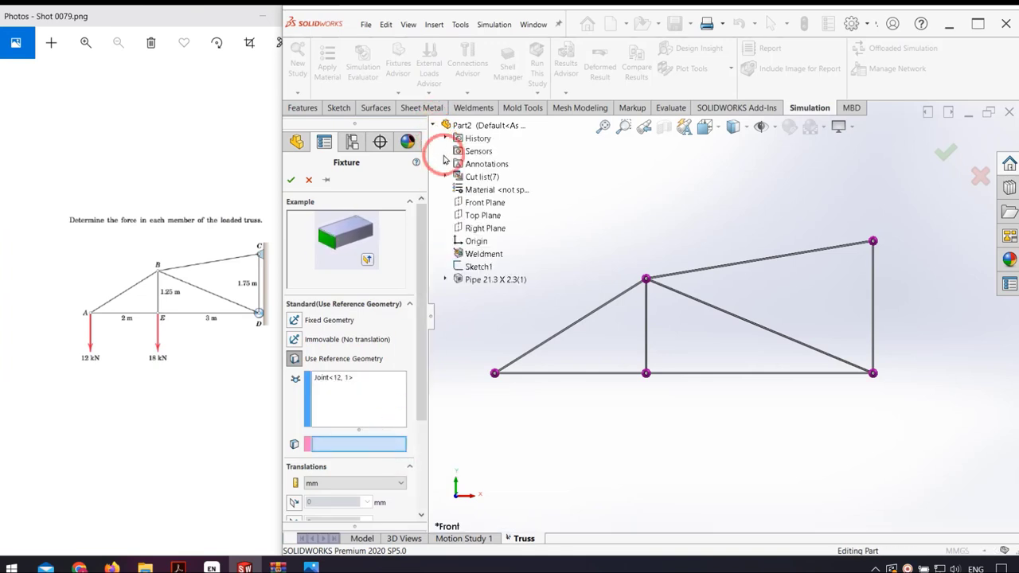
{"action": "left_click", "coordinate": [476, 203]}
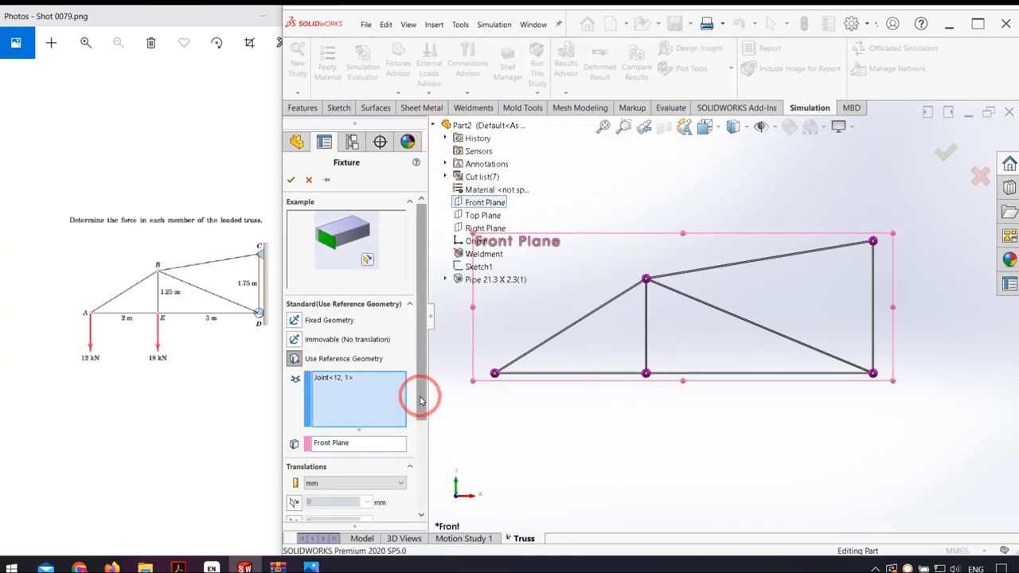
Restrain the first and third translation directions to 0 mm and confirm the fixture
{"action": "left_click_drag", "start_coordinate": [421, 401], "coordinate": [405, 461]}
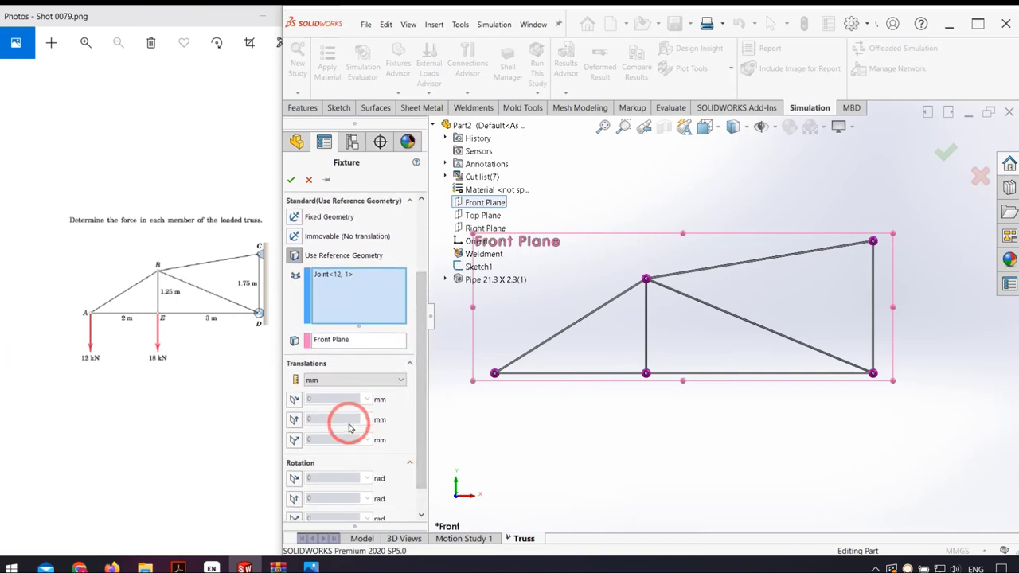
{"action": "left_click", "coordinate": [287, 408]}
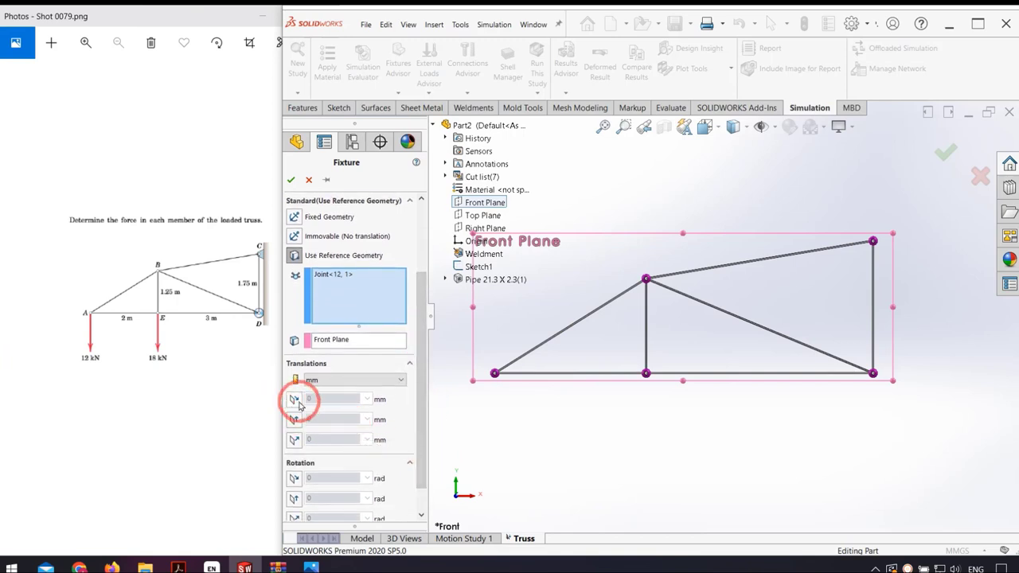
{"action": "left_click", "coordinate": [298, 406]}
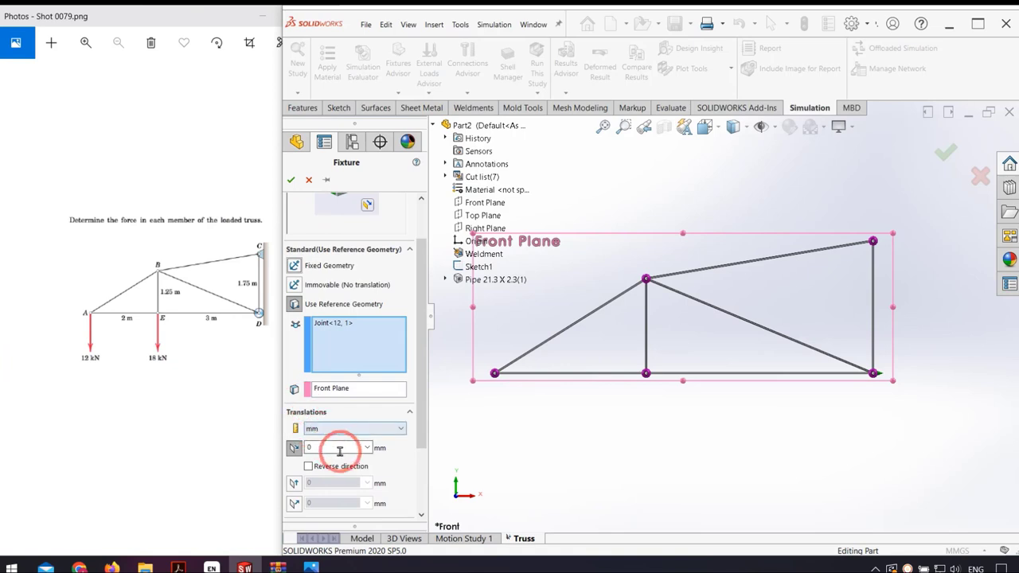
{"action": "left_click", "coordinate": [294, 501]}
{"action": "left_click", "coordinate": [327, 506]}
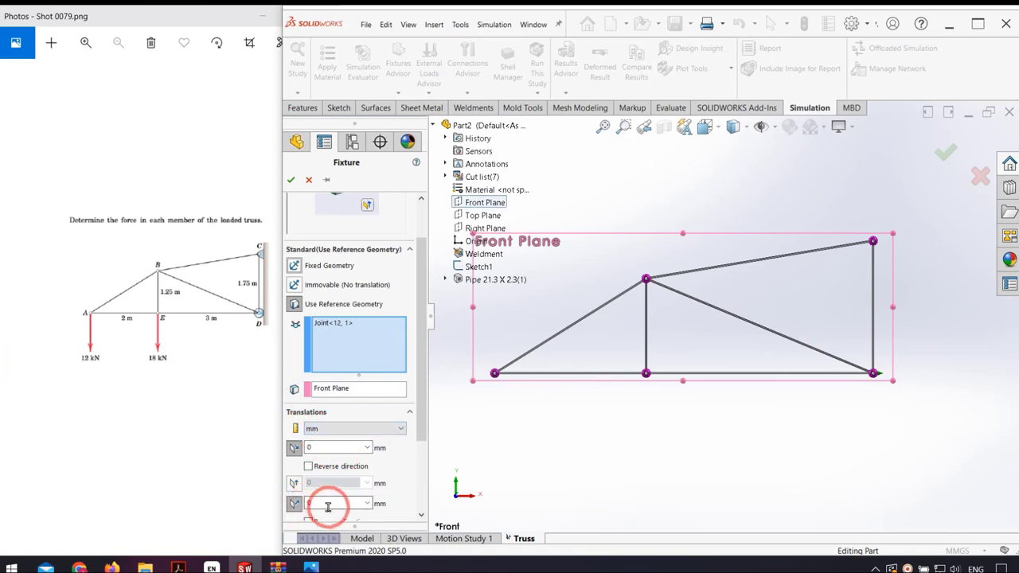
{"action": "scroll", "coordinate": [335, 502], "scroll_direction": "down", "scroll_amount": 3}
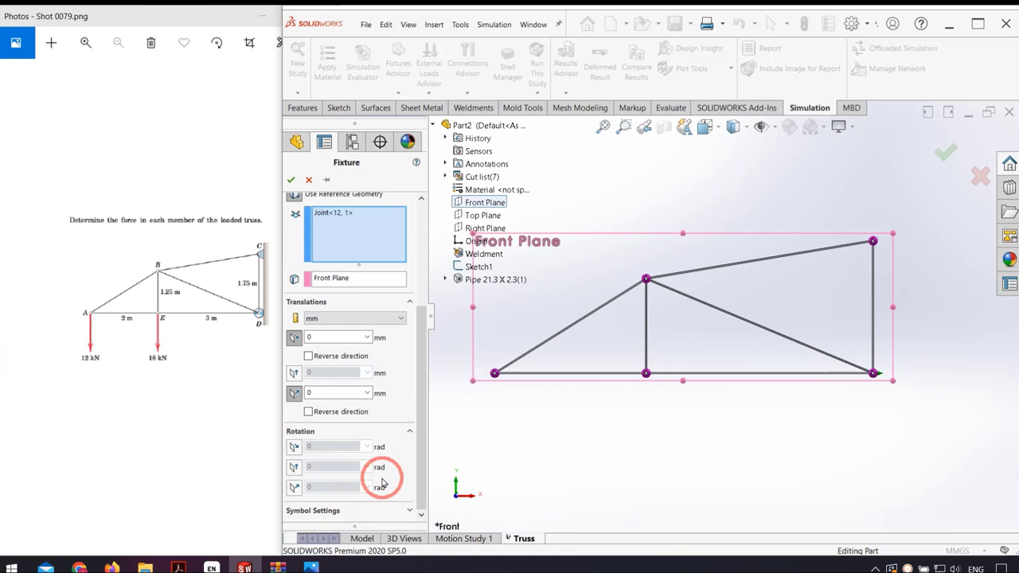
{"action": "left_click", "coordinate": [291, 181]}
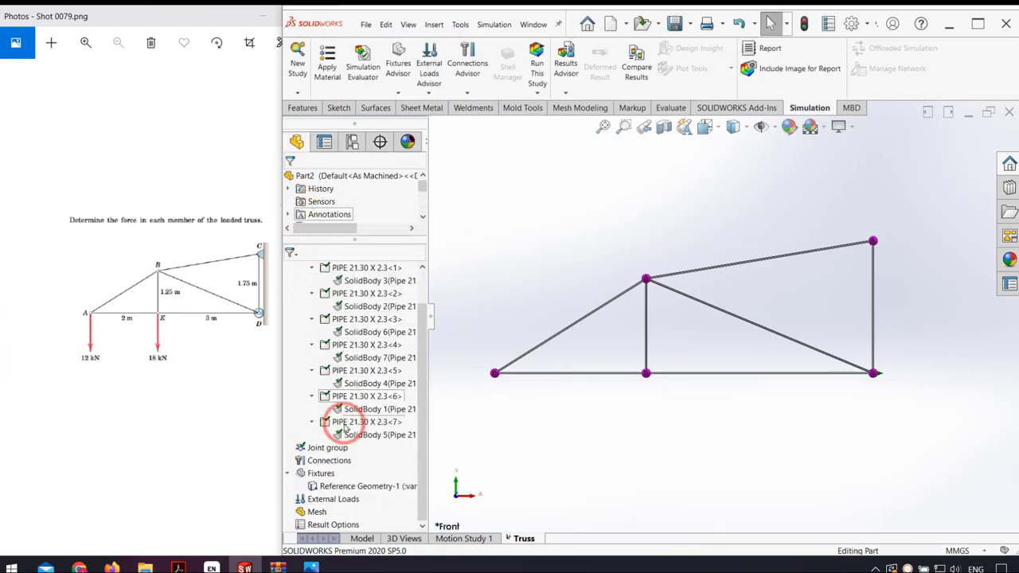
Start a Use Reference Geometry fixture on the top-right truss joint, referenced to the Front Plane
{"action": "right_click", "coordinate": [322, 474]}
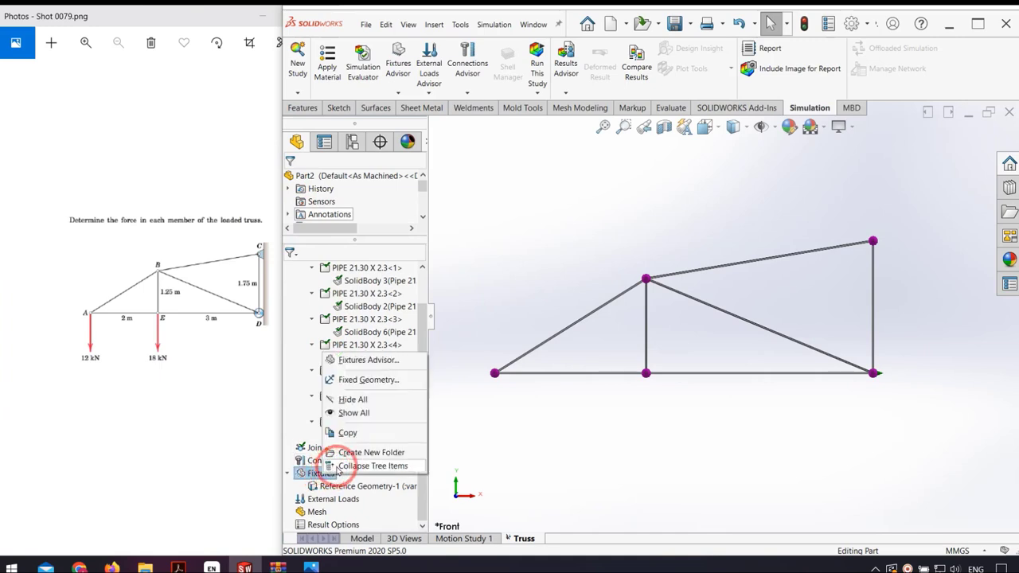
{"action": "left_click", "coordinate": [369, 380]}
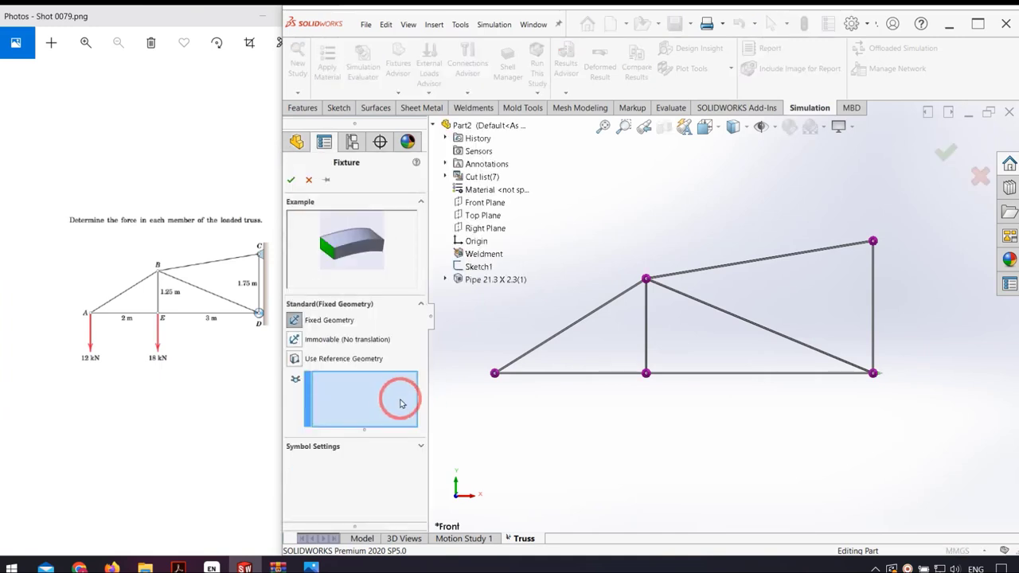
{"action": "left_click", "coordinate": [871, 240]}
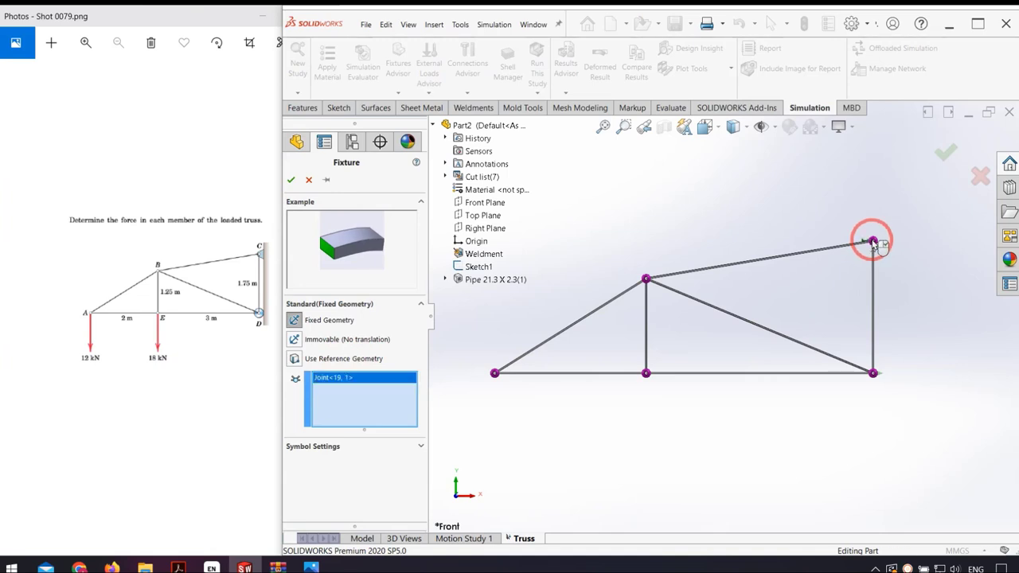
{"action": "left_click", "coordinate": [293, 358]}
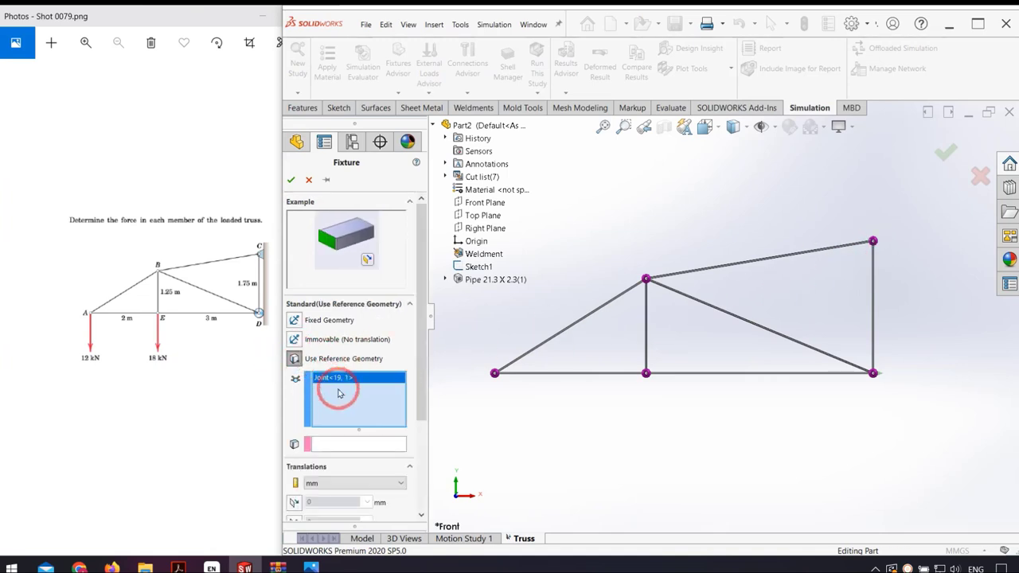
{"action": "left_click", "coordinate": [382, 444]}
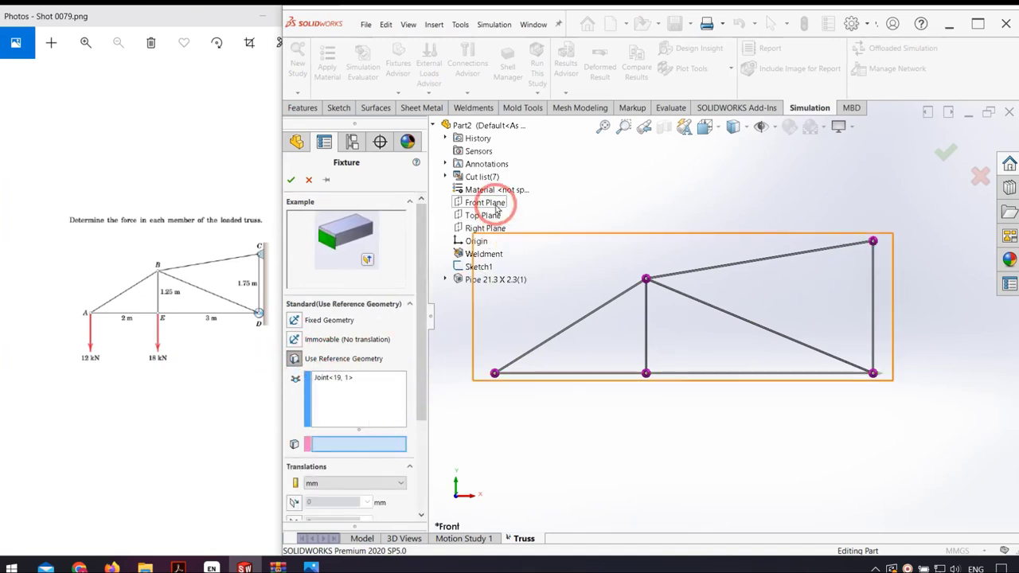
{"action": "left_click", "coordinate": [485, 202]}
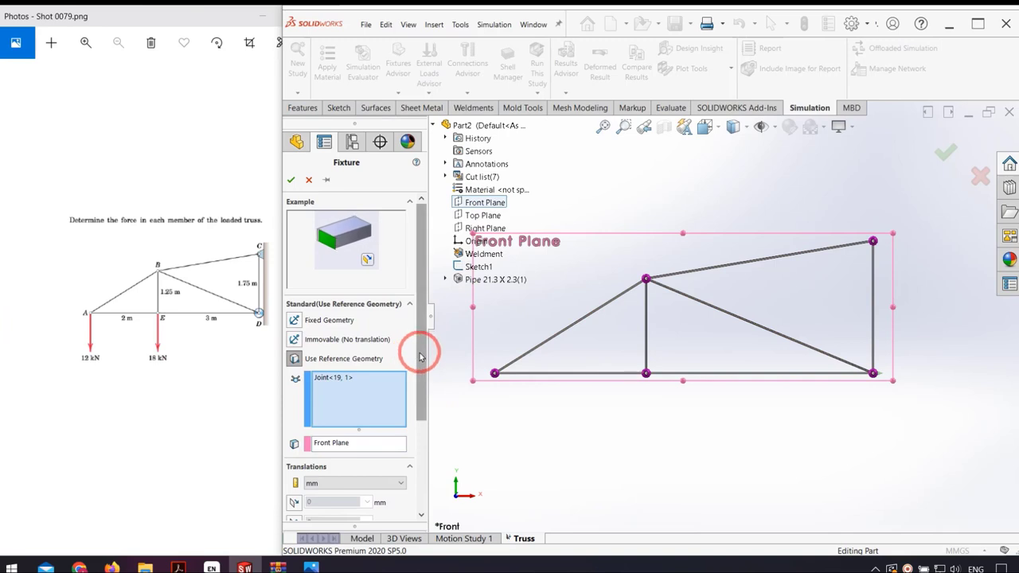
{"action": "left_click_drag", "start_coordinate": [420, 357], "coordinate": [420, 407]}
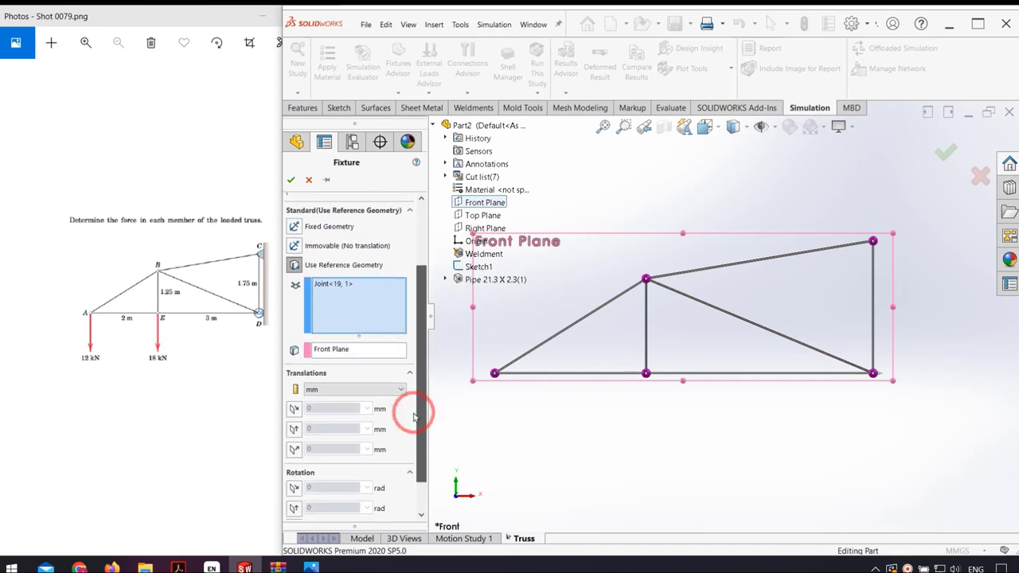
Restrain all three translations to 0 mm and confirm the fixture as Reference Geometry-2
{"action": "left_click", "coordinate": [294, 410]}
{"action": "scroll", "coordinate": [296, 461], "scroll_direction": "down", "scroll_amount": 1}
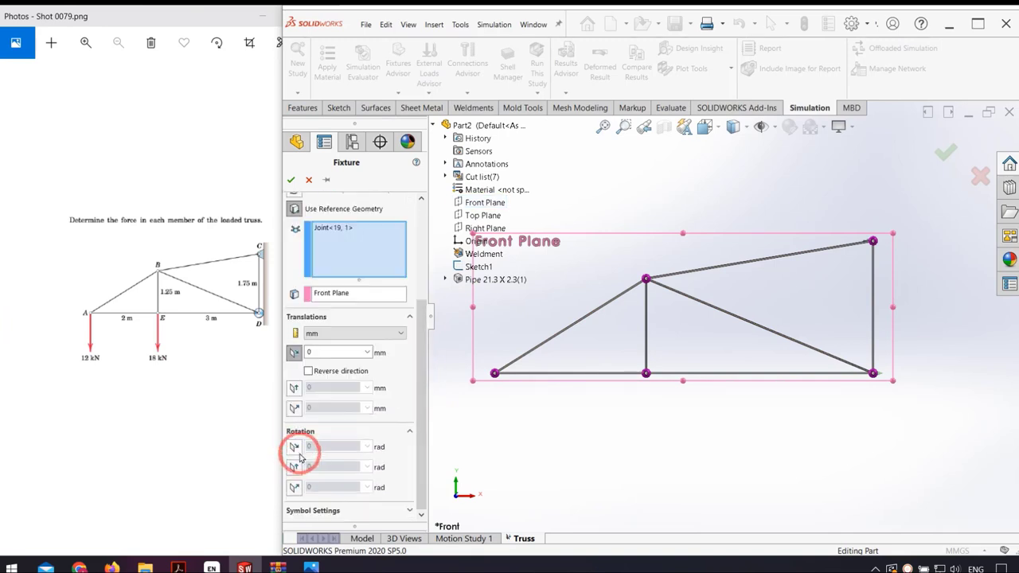
{"action": "left_click", "coordinate": [294, 398]}
{"action": "scroll", "coordinate": [289, 429], "scroll_direction": "down", "scroll_amount": 2}
{"action": "left_click", "coordinate": [292, 411]}
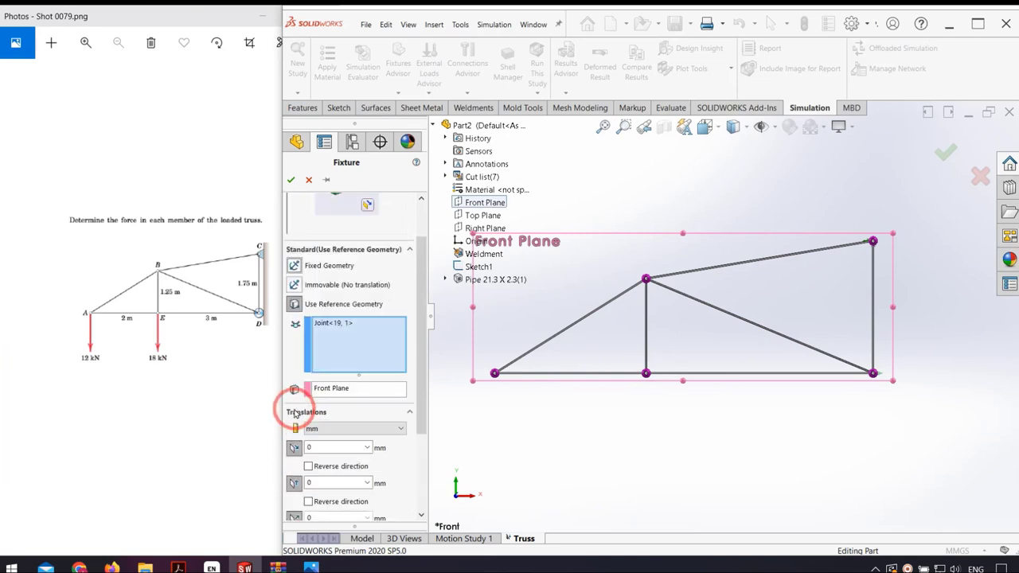
{"action": "scroll", "coordinate": [290, 430], "scroll_direction": "down", "scroll_amount": 2}
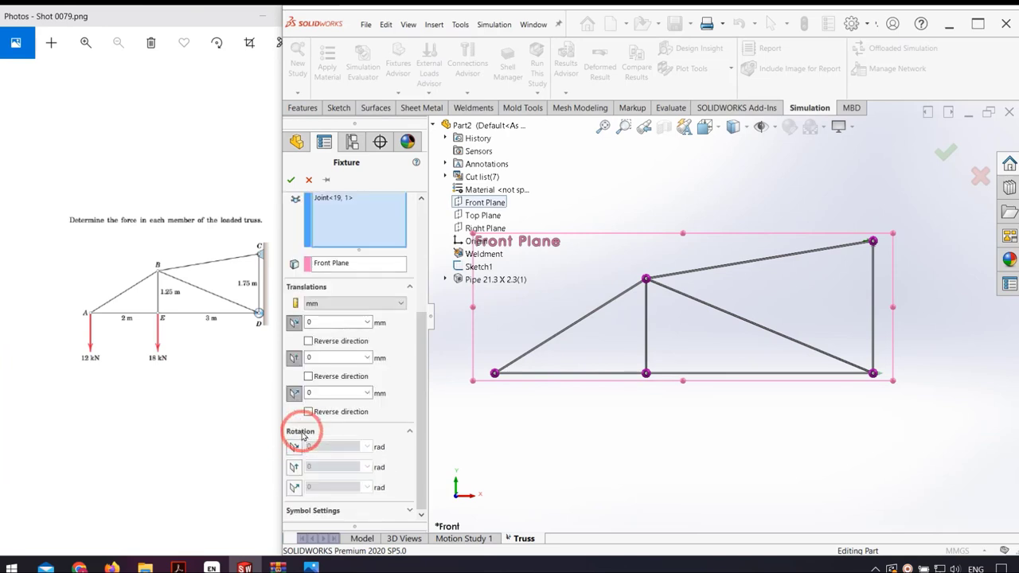
{"action": "left_click", "coordinate": [294, 182]}
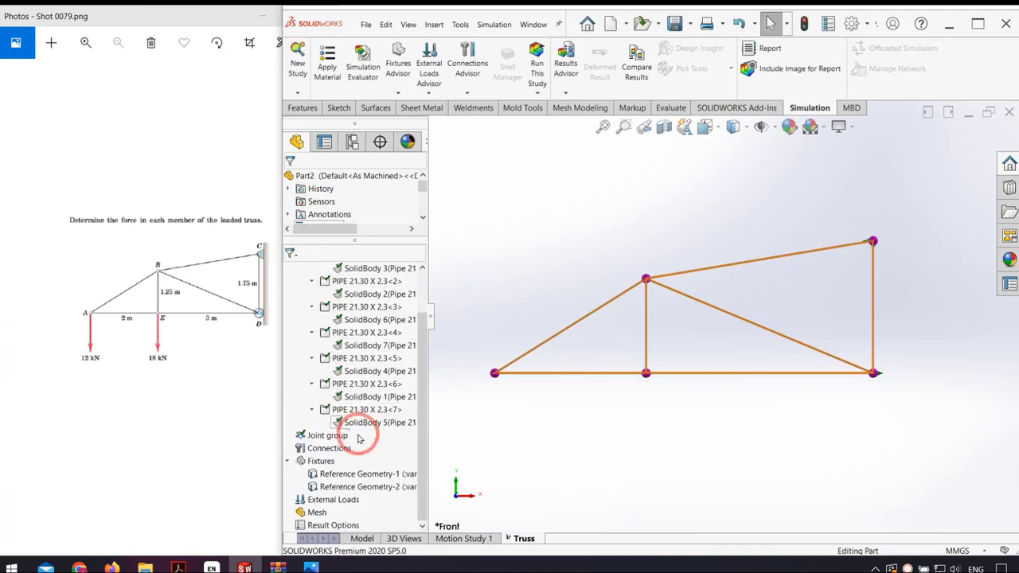
Start a Use Reference Geometry fixture on the bottom-middle, top and left truss joints
{"action": "right_click", "coordinate": [321, 460]}
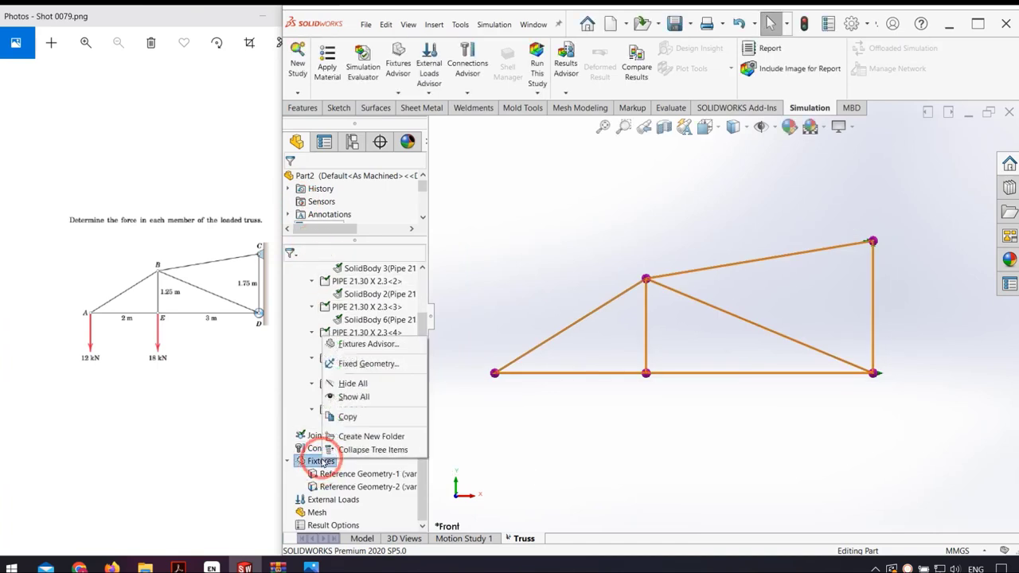
{"action": "key", "text": "Escape"}
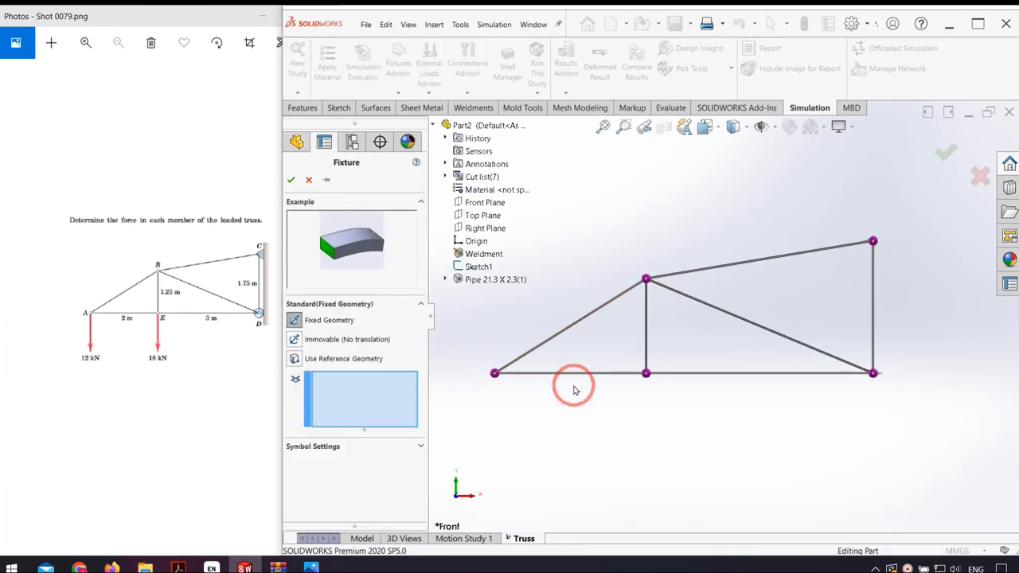
{"action": "left_click", "coordinate": [294, 358]}
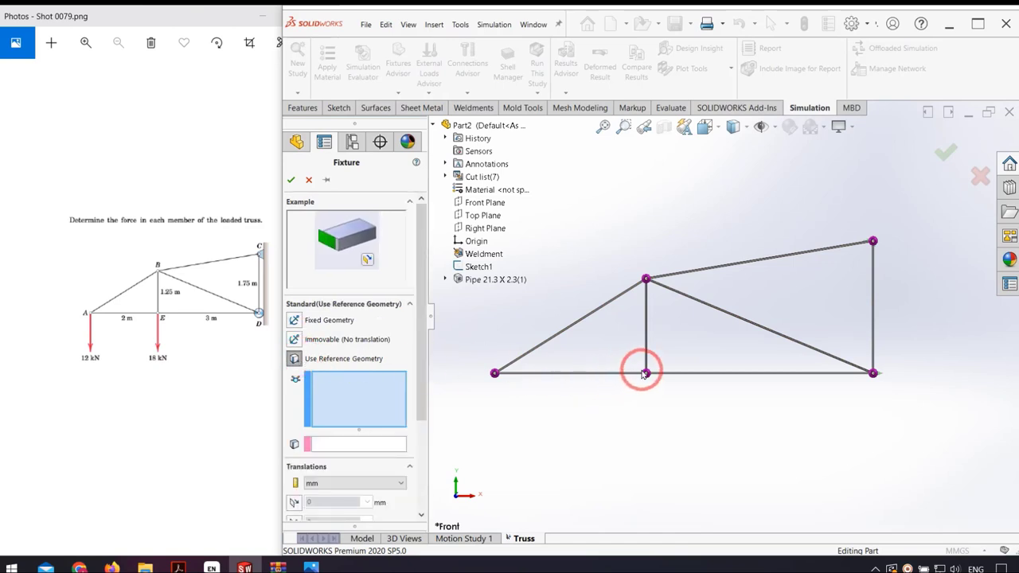
{"action": "left_click", "coordinate": [646, 372]}
{"action": "left_click", "coordinate": [645, 279]}
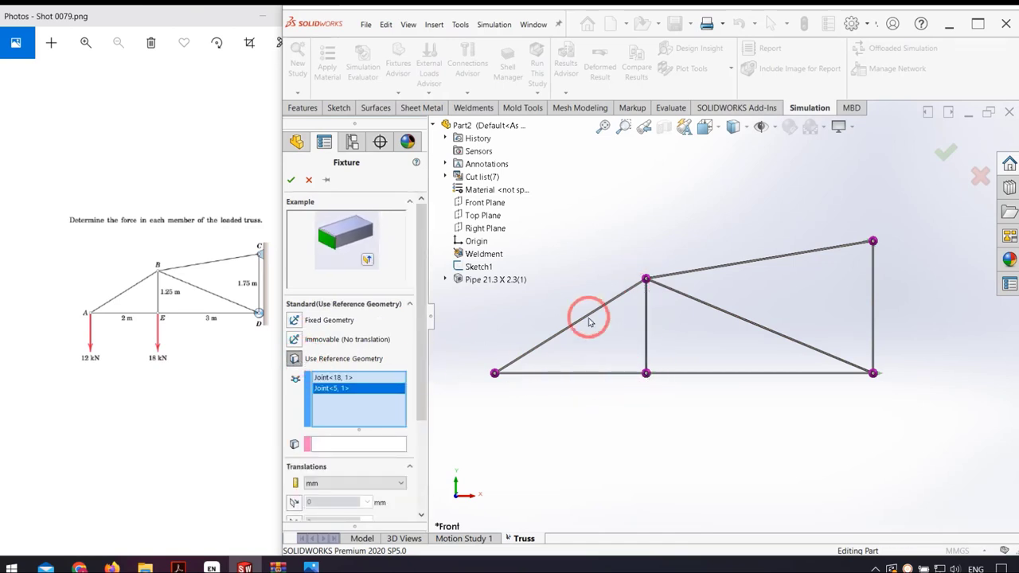
{"action": "left_click", "coordinate": [494, 372]}
Reference the Front Plane, restrain the normal translation to 0 mm, and confirm Reference Geometry-3
{"action": "left_click", "coordinate": [341, 444]}
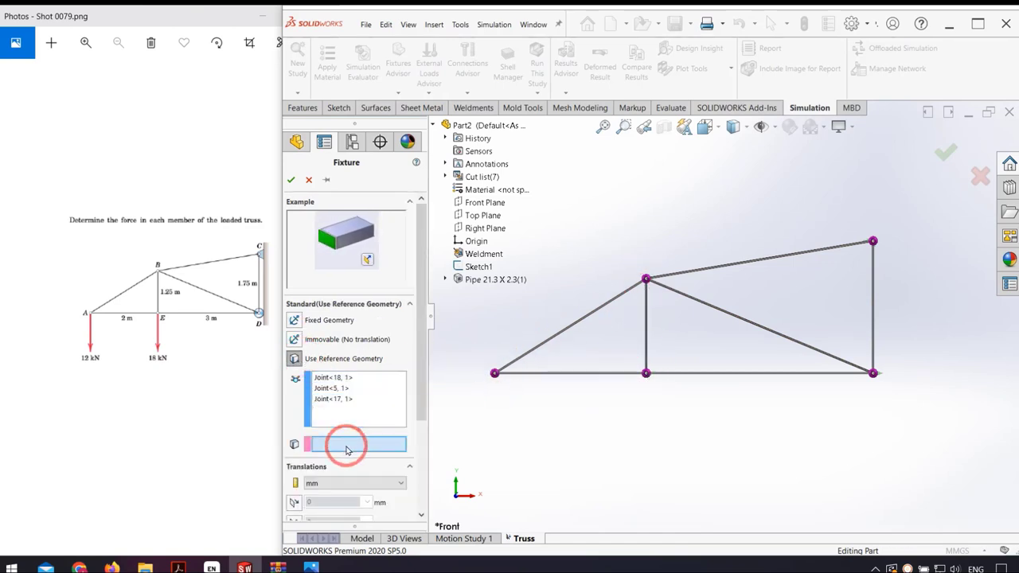
{"action": "left_click", "coordinate": [482, 202]}
{"action": "left_click", "coordinate": [364, 400]}
{"action": "left_click_drag", "start_coordinate": [414, 422], "coordinate": [402, 455]}
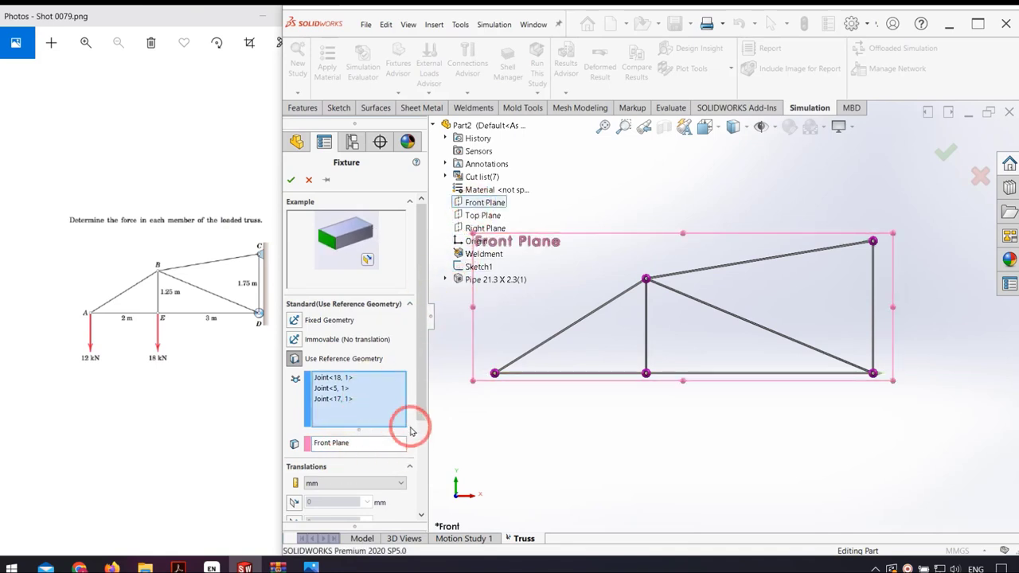
{"action": "left_click", "coordinate": [299, 458]}
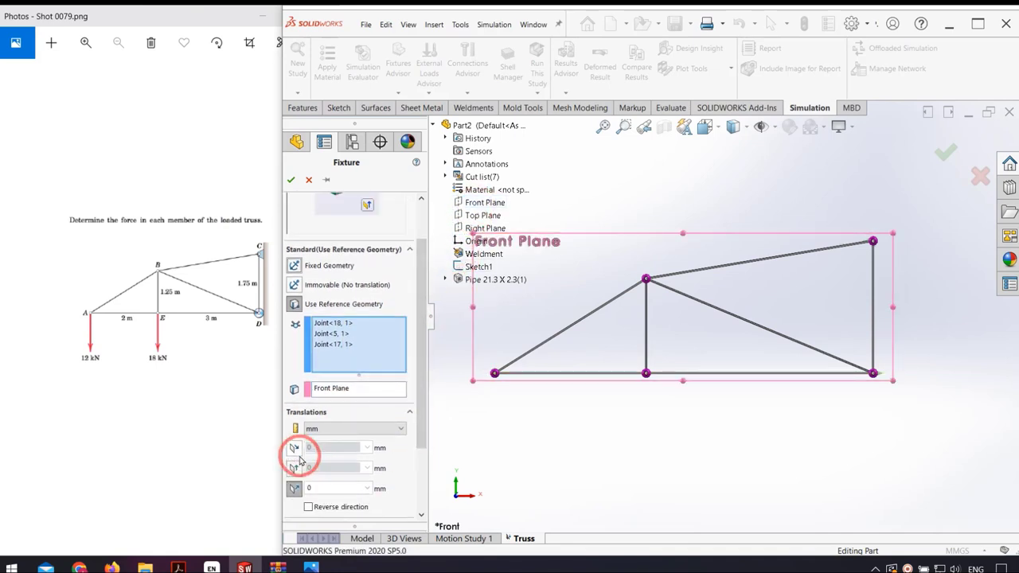
{"action": "left_click", "coordinate": [300, 194]}
{"action": "left_click", "coordinate": [583, 433]}
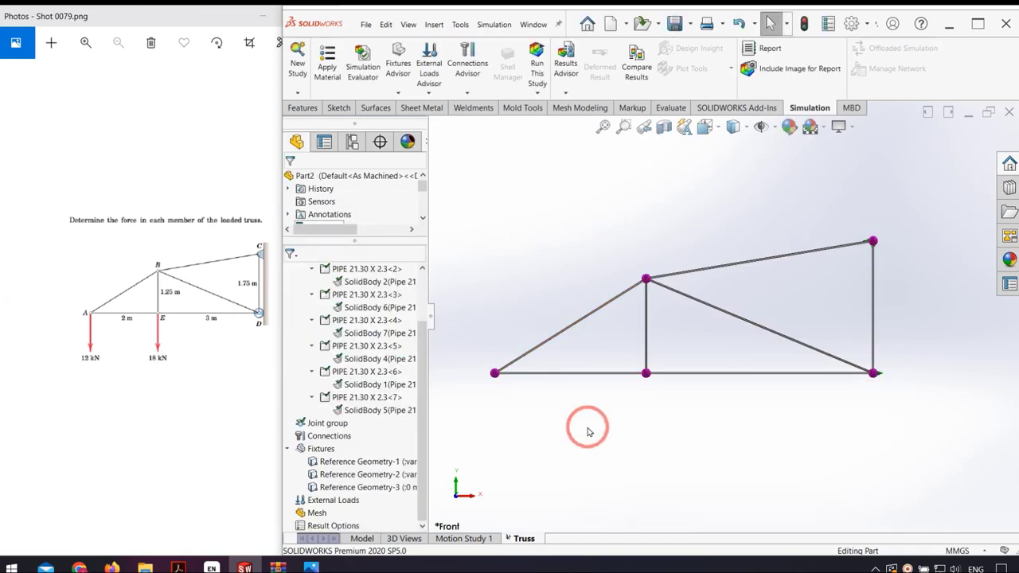
Start a force load at the left truss joint, directed relative to the Front Plane
{"action": "right_click", "coordinate": [388, 504]}
{"action": "right_click", "coordinate": [348, 501]}
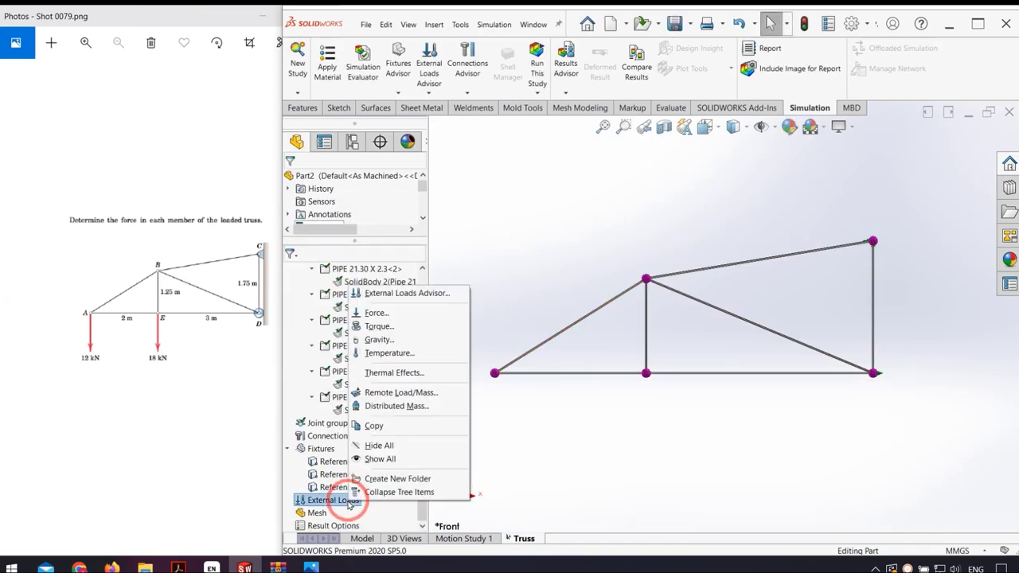
{"action": "left_click", "coordinate": [398, 314]}
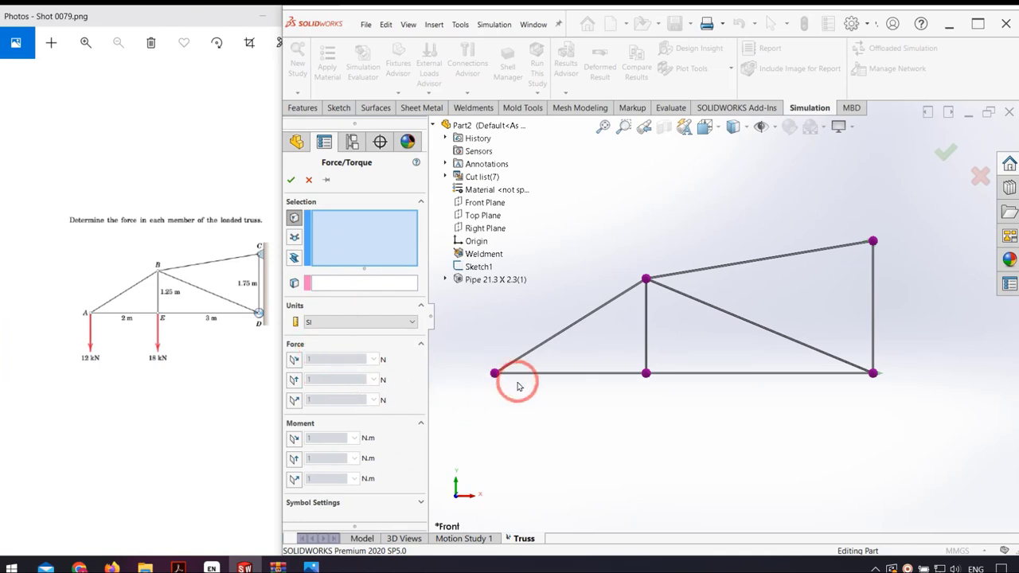
{"action": "left_click", "coordinate": [387, 284]}
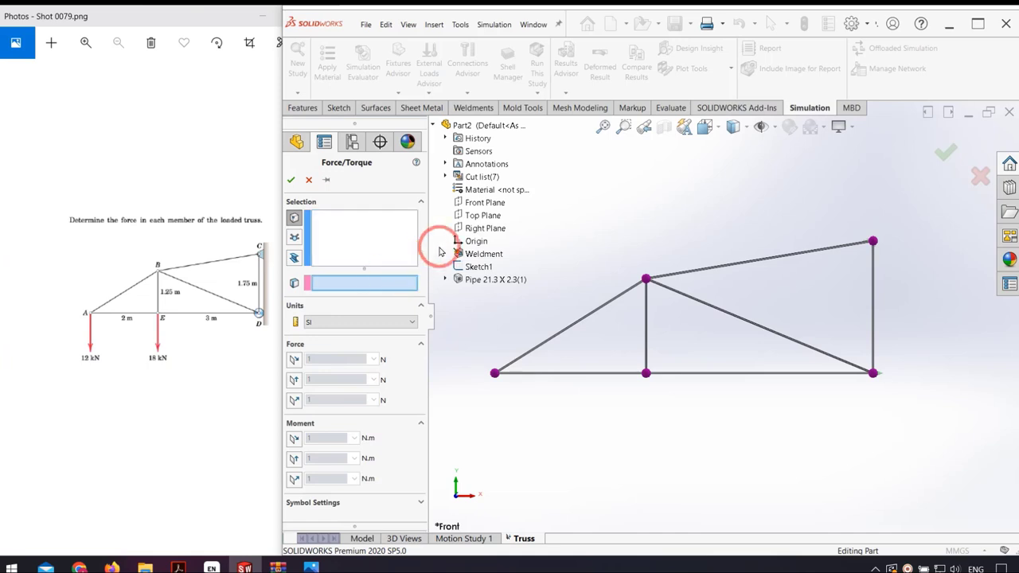
{"action": "left_click", "coordinate": [475, 209]}
{"action": "left_click", "coordinate": [374, 246]}
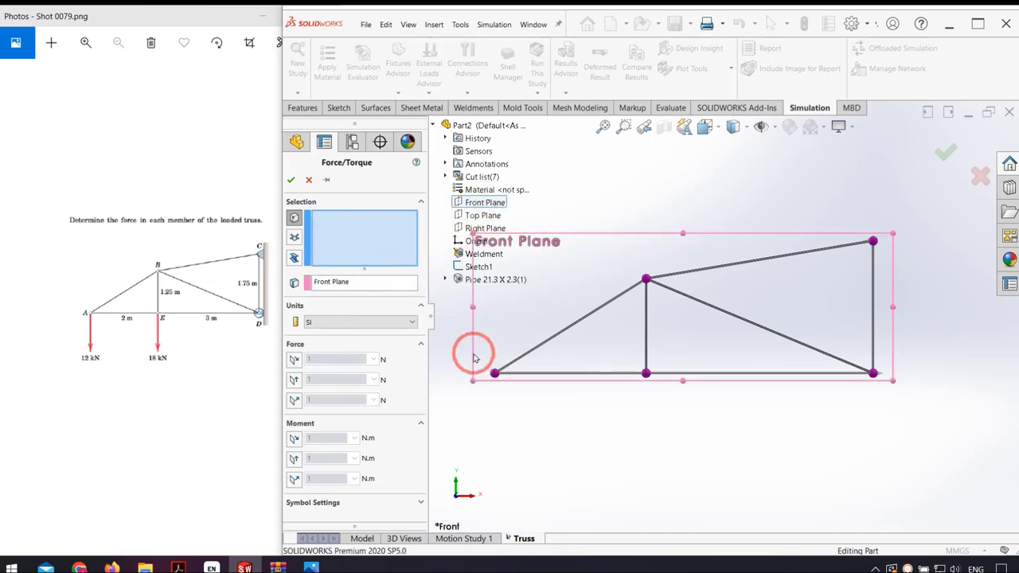
{"action": "left_click", "coordinate": [494, 372]}
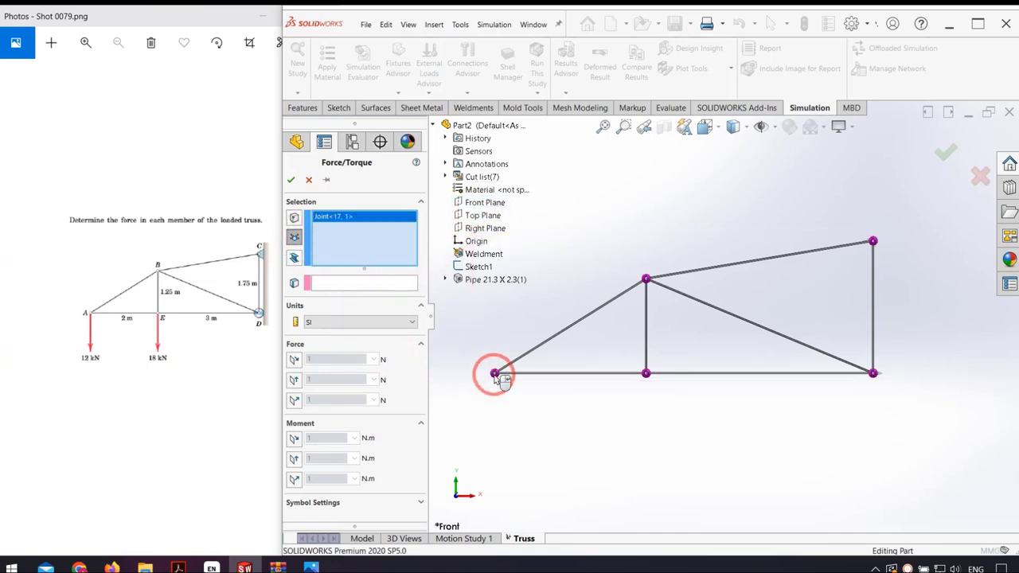
Set a reversed 12,000 N force component along the plane's second direction and confirm Force-1
{"action": "left_click", "coordinate": [365, 283]}
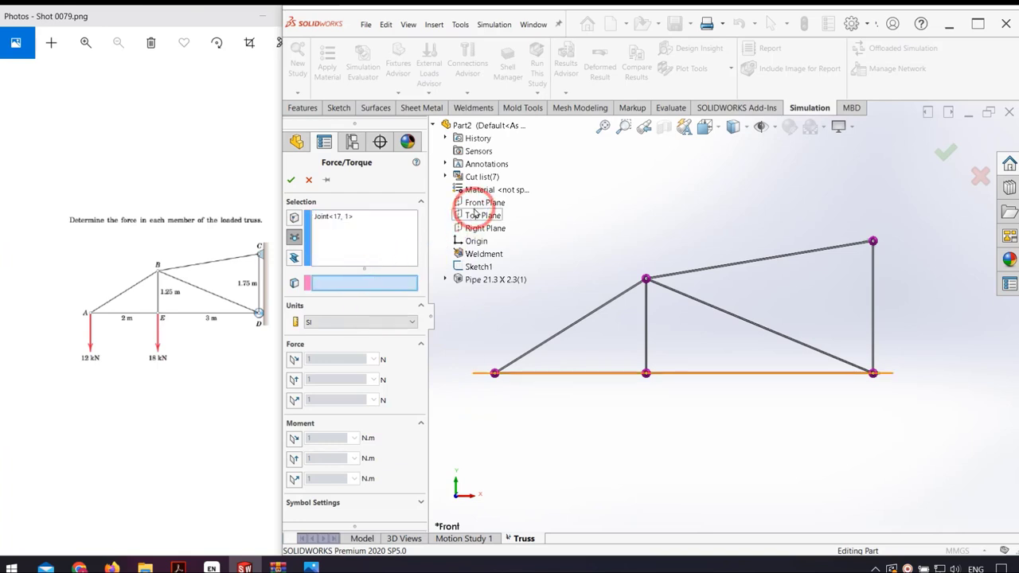
{"action": "left_click", "coordinate": [476, 205]}
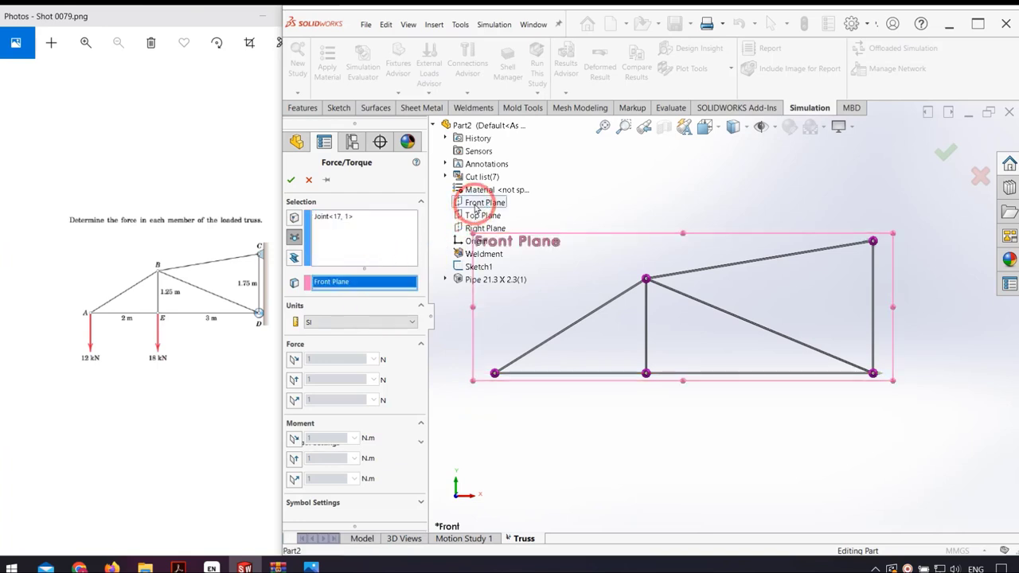
{"action": "left_click", "coordinate": [294, 380]}
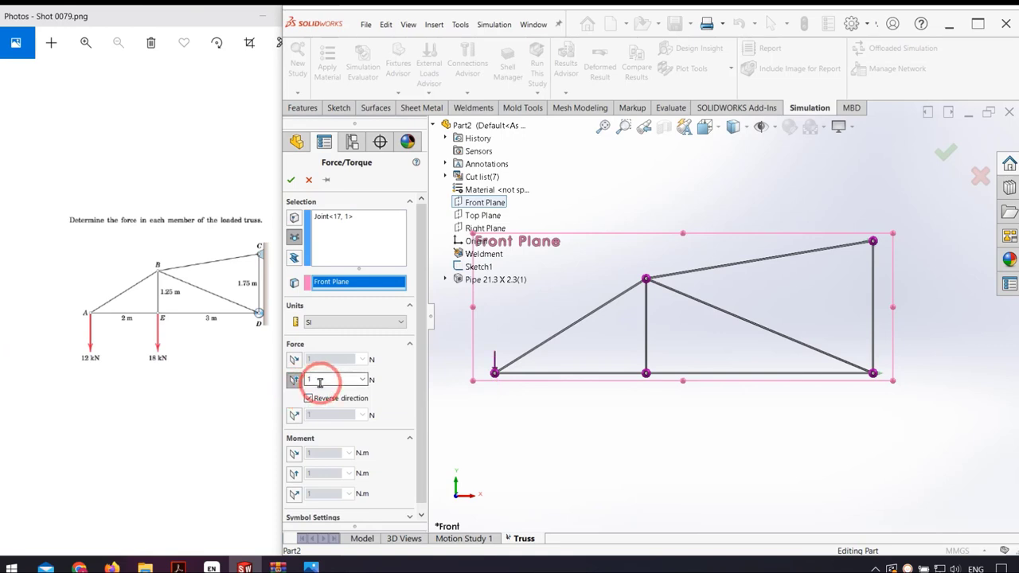
{"action": "double_click", "coordinate": [319, 381]}
{"action": "type", "text": "2000"}
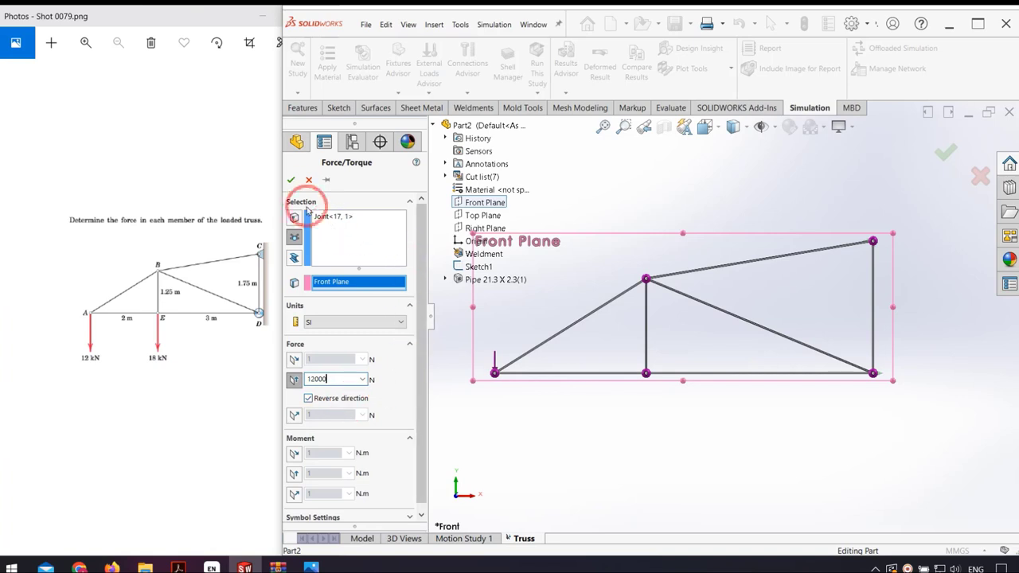
{"action": "left_click", "coordinate": [292, 182]}
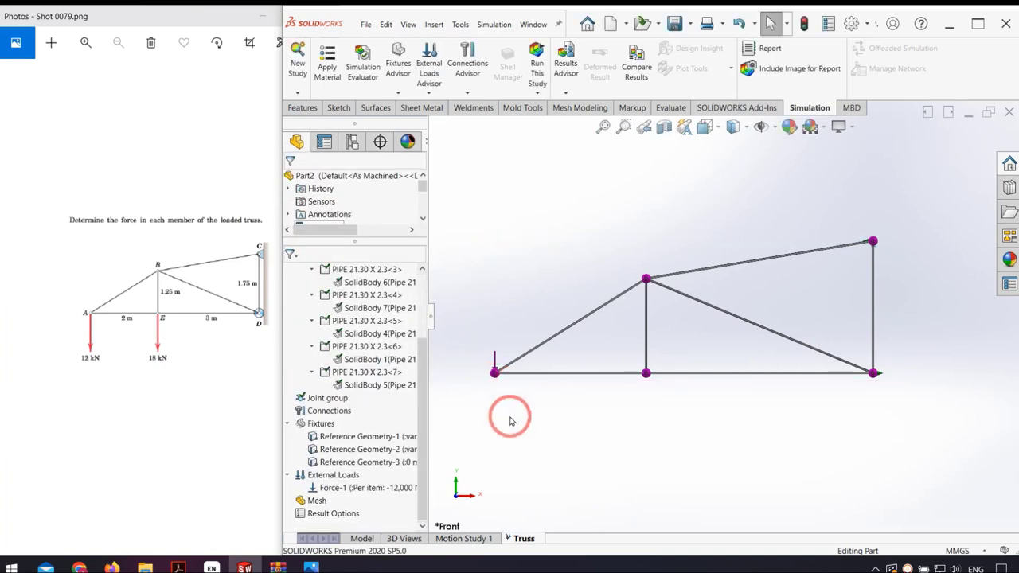
Apply Force-2, an 18,000 N downward force at the bottom-middle joint, referenced to the Front Plane
{"action": "right_click", "coordinate": [302, 474]}
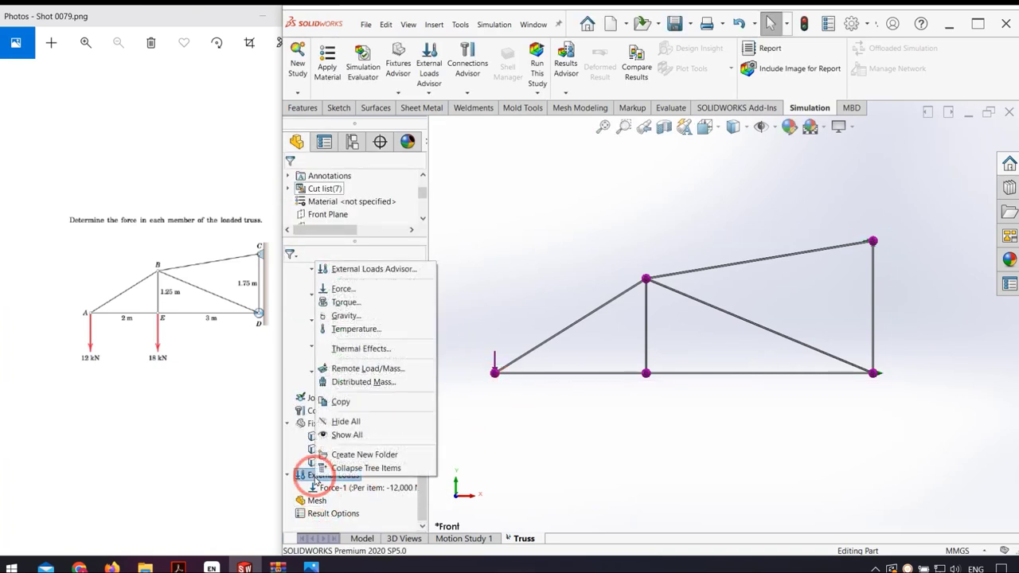
{"action": "left_click", "coordinate": [363, 302]}
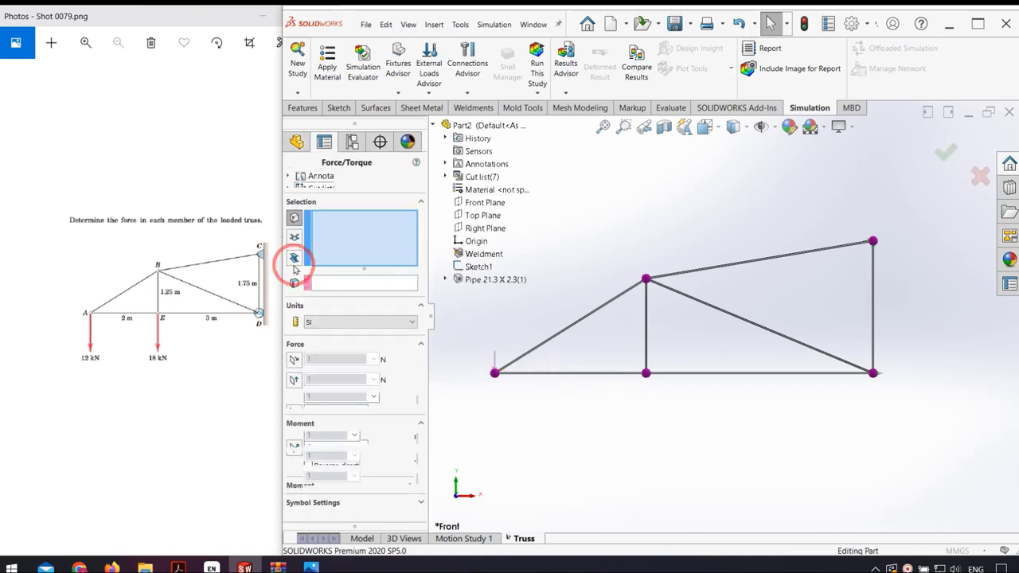
{"action": "left_click", "coordinate": [647, 374]}
{"action": "left_click", "coordinate": [340, 283]}
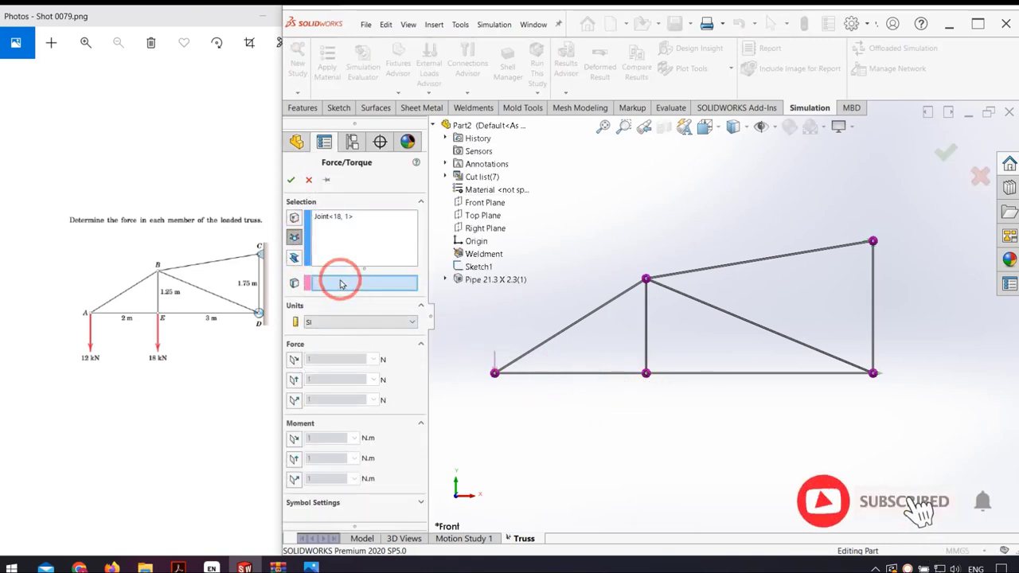
{"action": "left_click", "coordinate": [477, 203]}
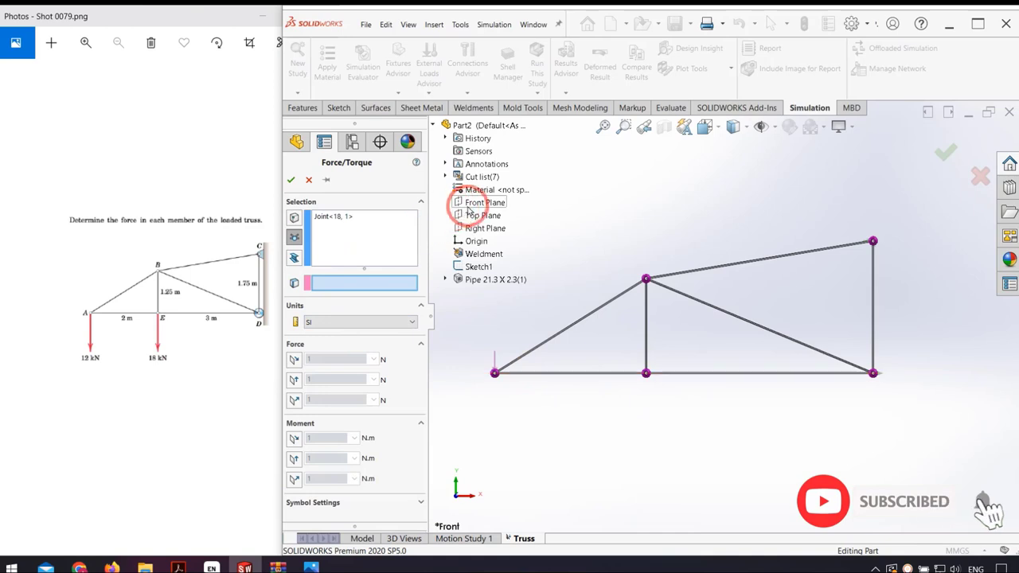
{"action": "left_click", "coordinate": [295, 380]}
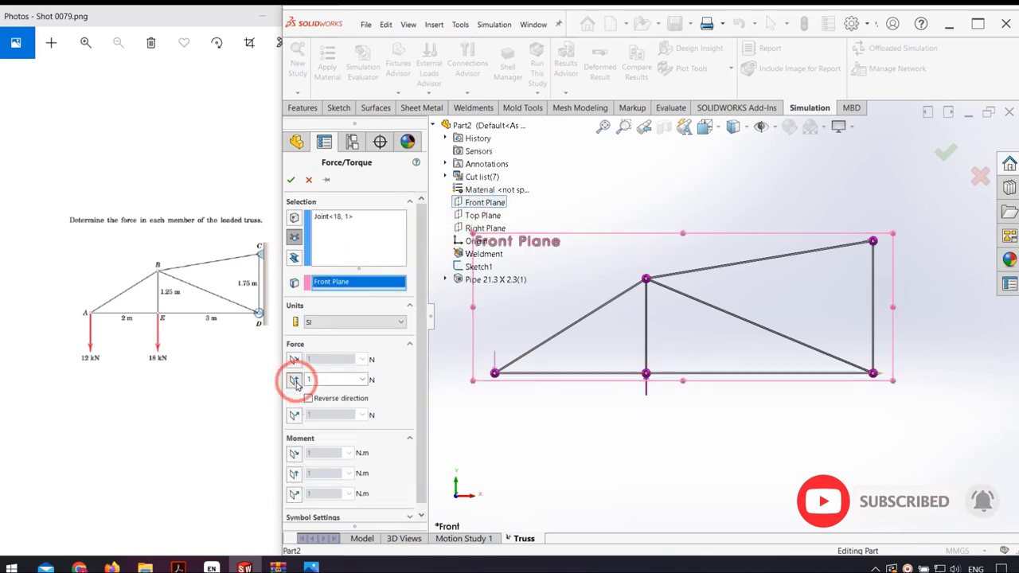
{"action": "left_click", "coordinate": [310, 397]}
{"action": "left_click", "coordinate": [325, 378]}
{"action": "type", "text": "8000"}
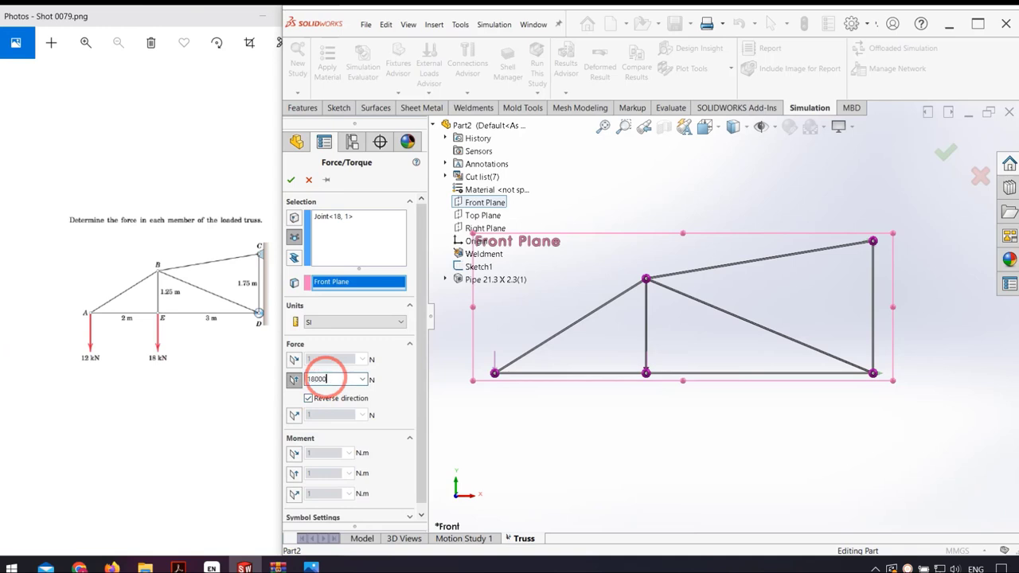
{"action": "left_click", "coordinate": [291, 181]}
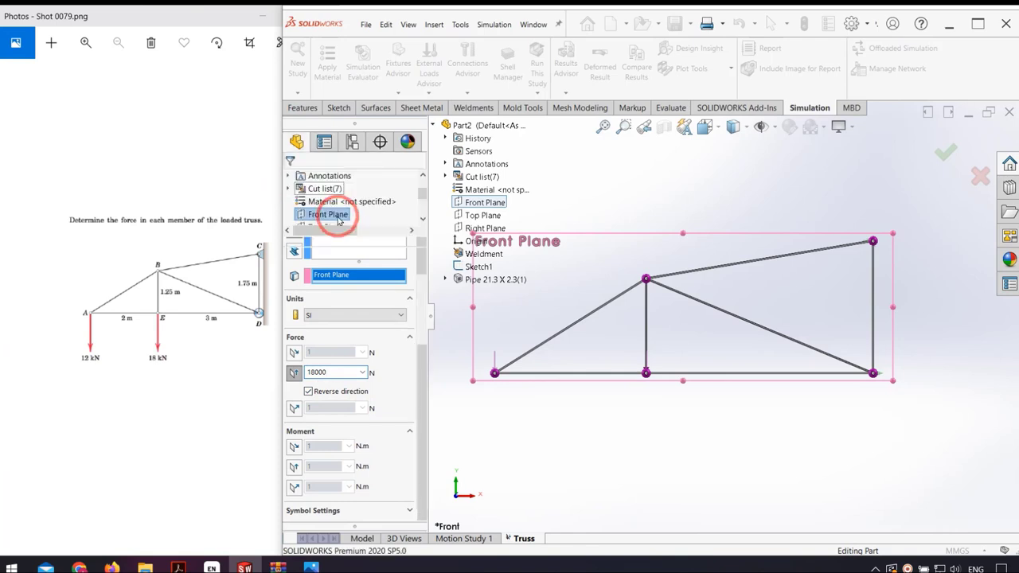
{"action": "left_click", "coordinate": [586, 418]}
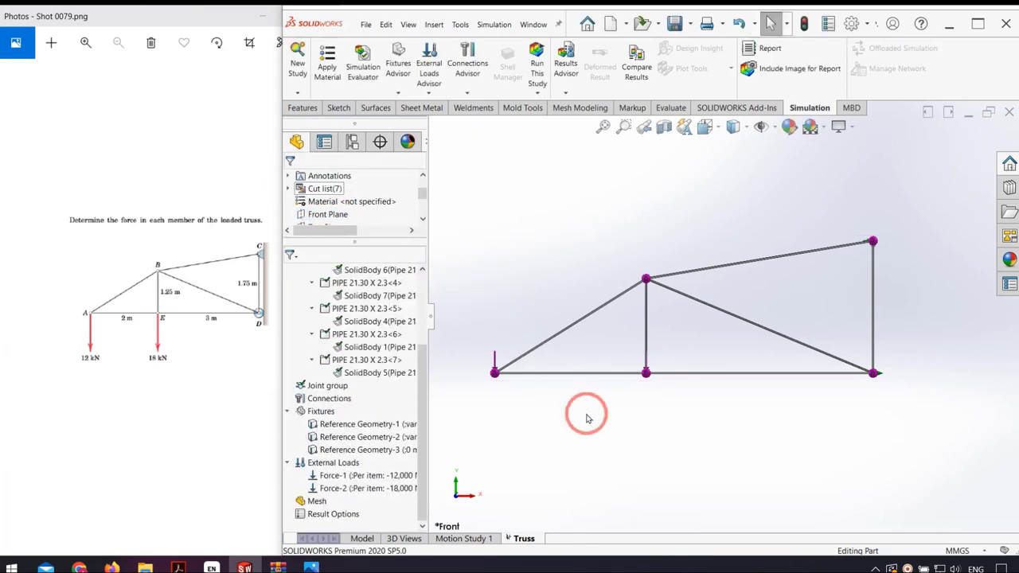
Create the truss mesh and run the Truss static study to get Stress1 and Displacement1
{"action": "right_click", "coordinate": [317, 501]}
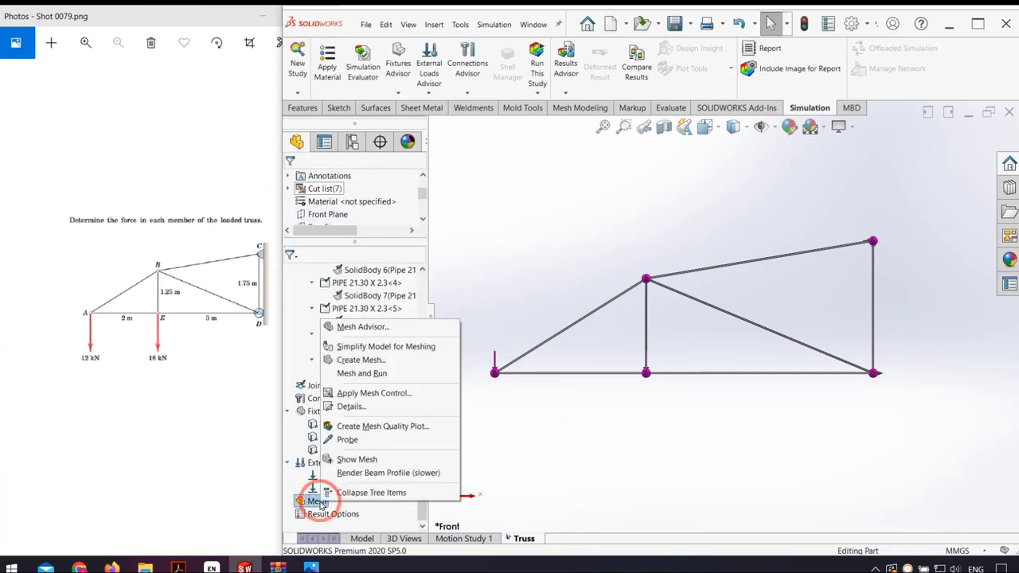
{"action": "left_click", "coordinate": [390, 359]}
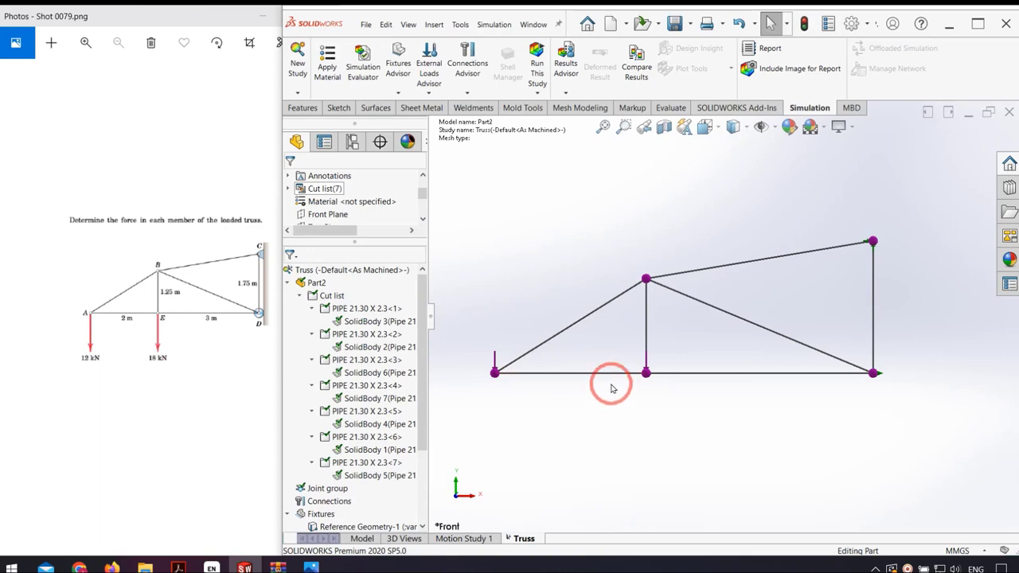
{"action": "left_click", "coordinate": [536, 62]}
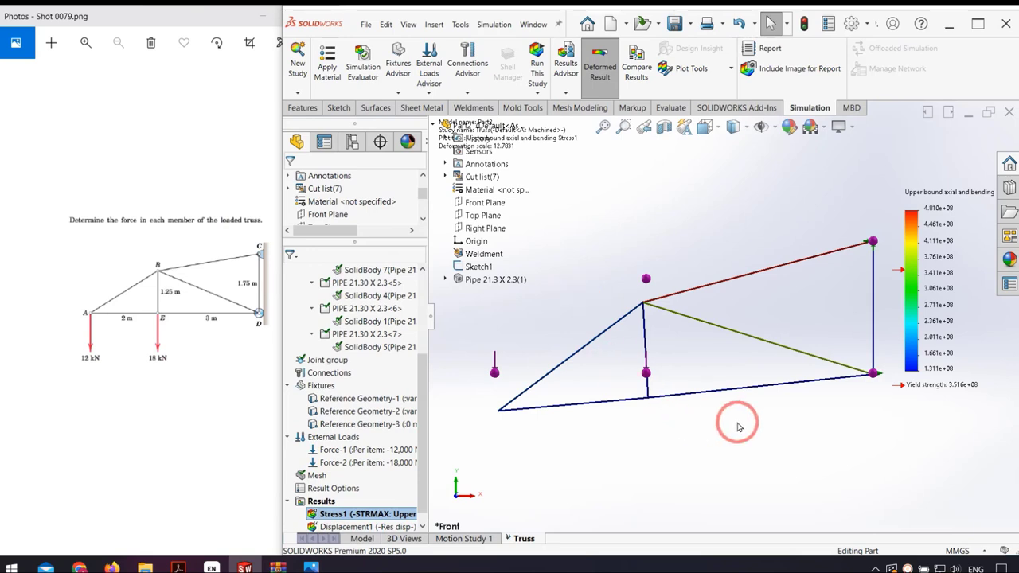
{"action": "scroll", "coordinate": [778, 427], "scroll_direction": "up", "scroll_amount": 1}
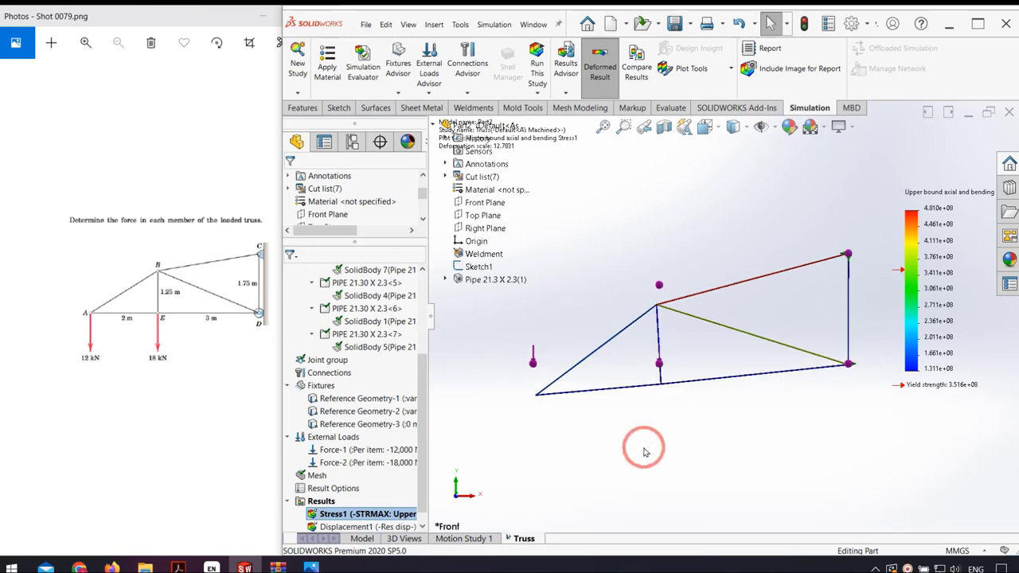
List the beam forces for beams 1 to 7 to show member axial forces
{"action": "right_click", "coordinate": [316, 501]}
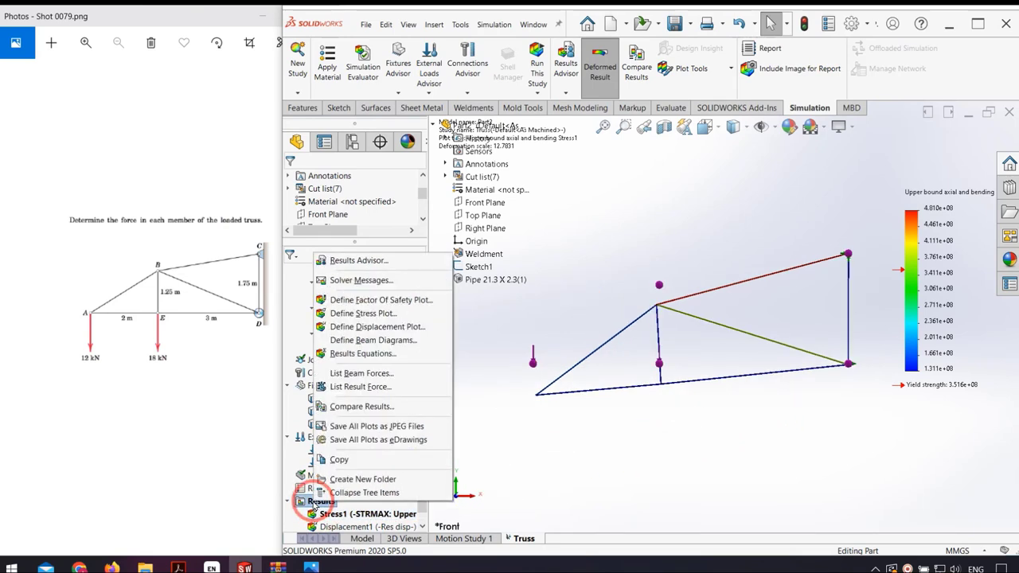
{"action": "left_click", "coordinate": [384, 374]}
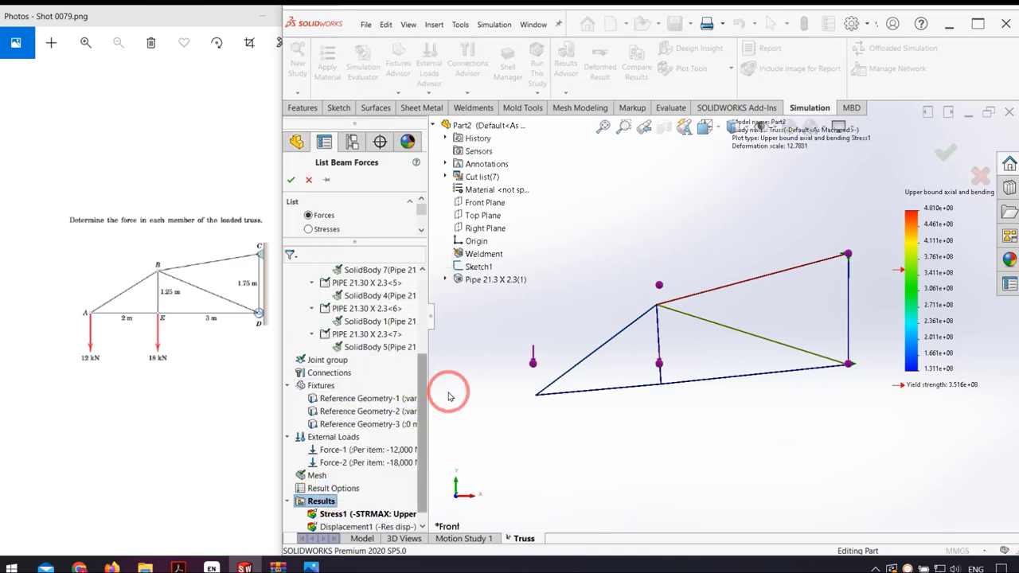
{"action": "left_click_drag", "start_coordinate": [414, 240], "coordinate": [413, 332]}
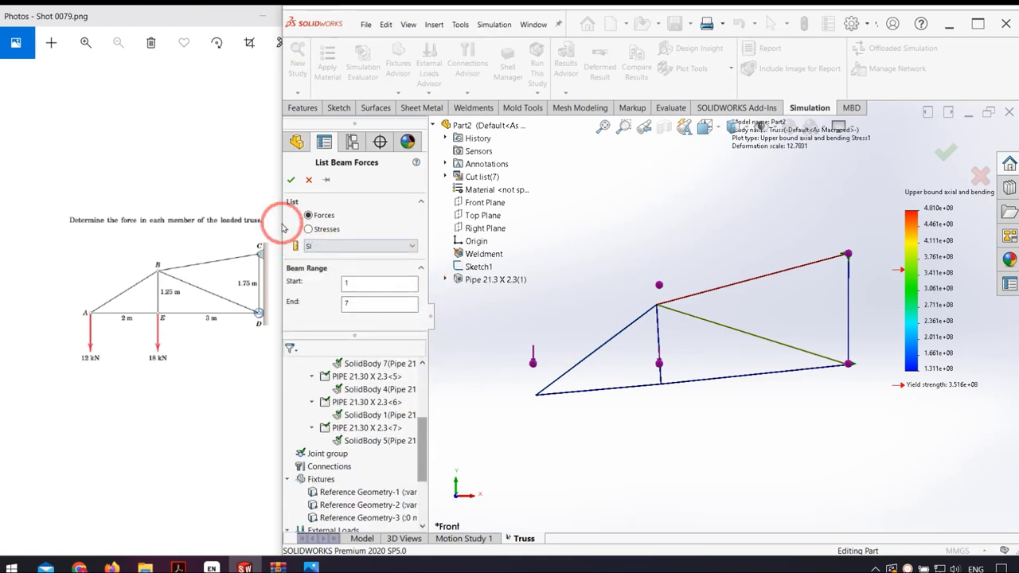
{"action": "left_click", "coordinate": [292, 182]}
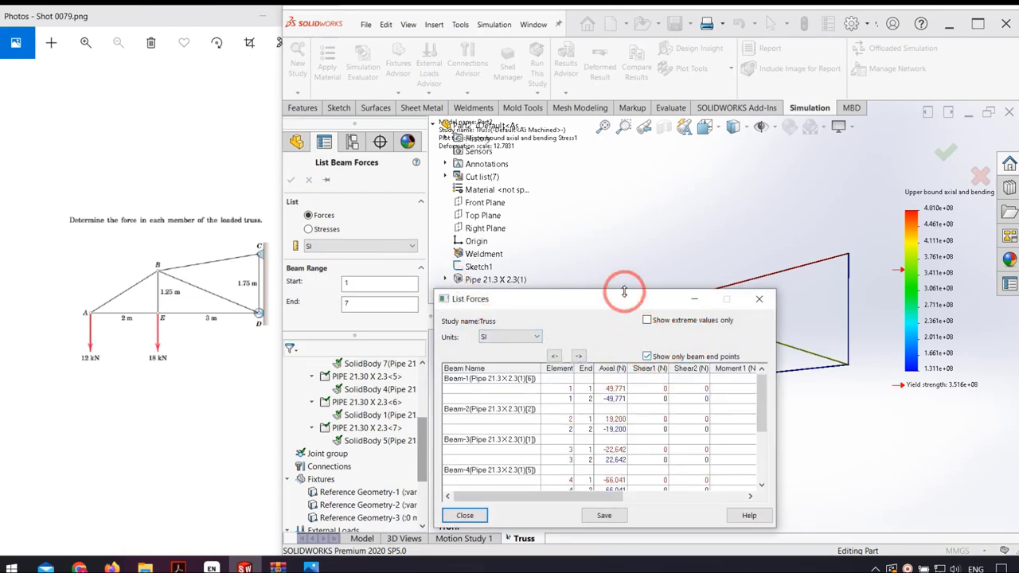
{"action": "mouse_move", "coordinate": [618, 300]}
{"action": "left_mouse_down"}
{"action": "mouse_move", "coordinate": [415, 229]}
{"action": "mouse_move", "coordinate": [414, 238]}
{"action": "left_mouse_up"}
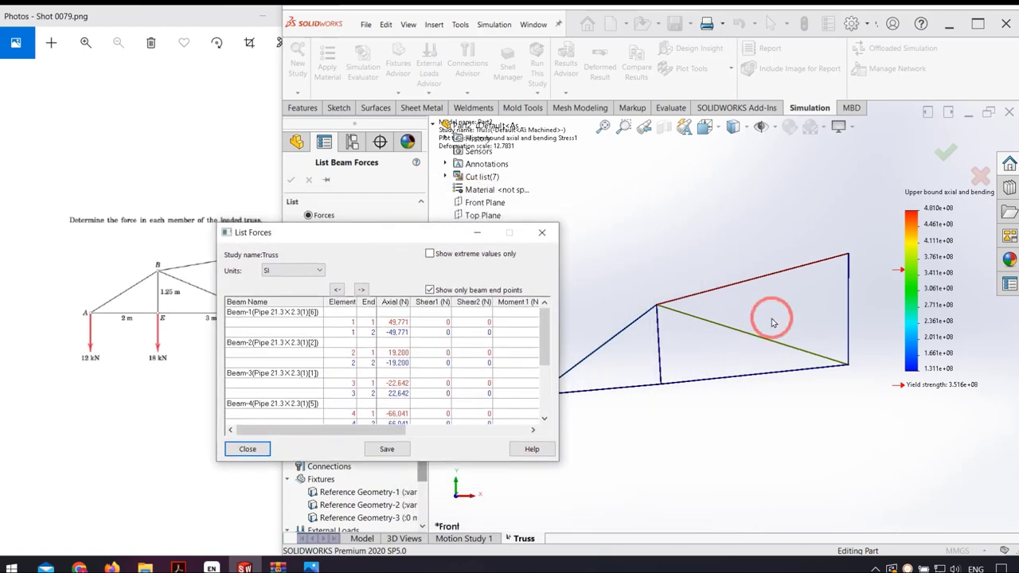
{"action": "left_click_drag", "start_coordinate": [326, 235], "coordinate": [224, 250]}
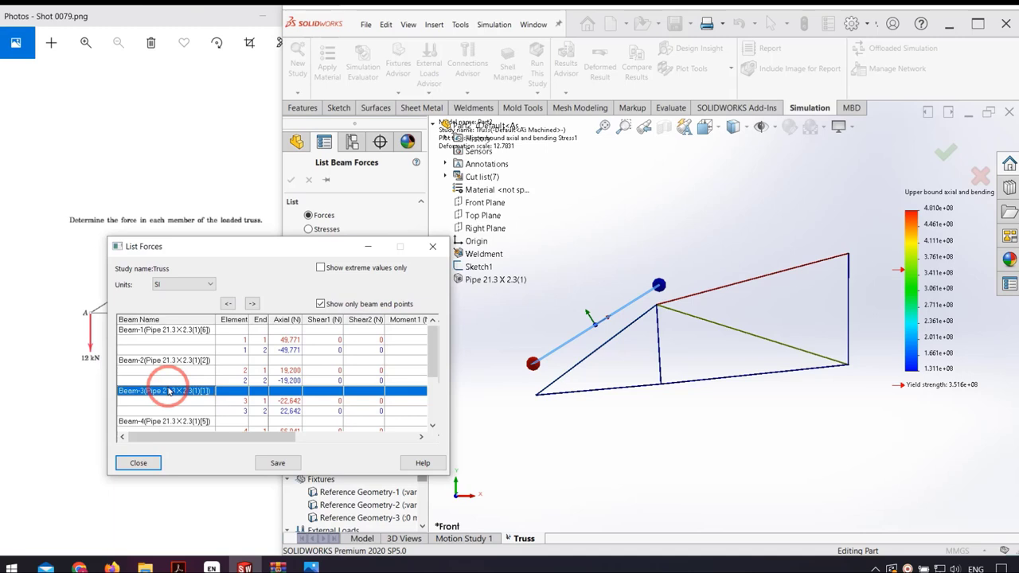
{"action": "left_click", "coordinate": [174, 361]}
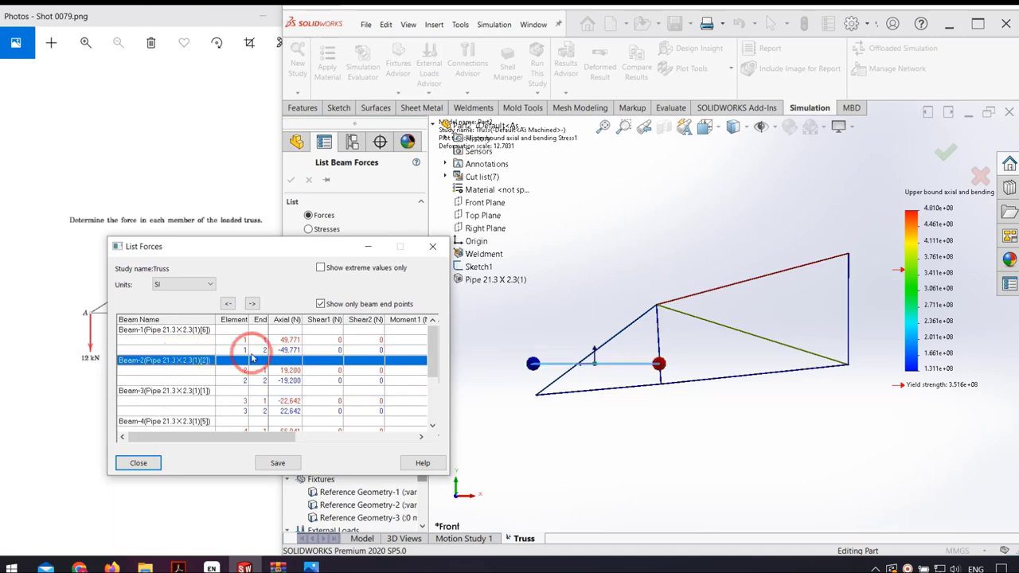
{"action": "left_click", "coordinate": [191, 333]}
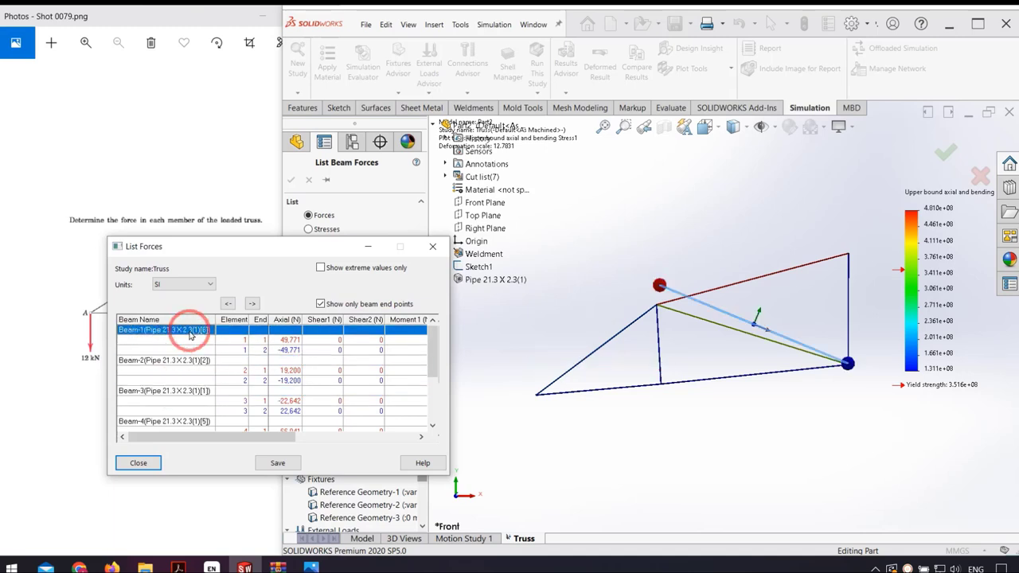
{"action": "left_click", "coordinate": [179, 422]}
{"action": "scroll", "coordinate": [221, 390], "scroll_direction": "down", "scroll_amount": 3}
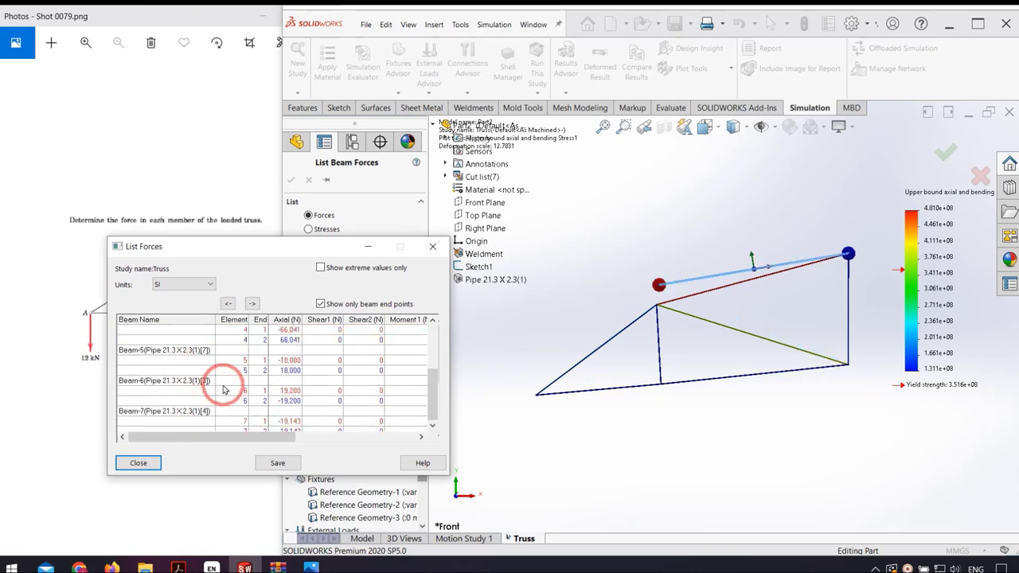
{"action": "left_click", "coordinate": [320, 267]}
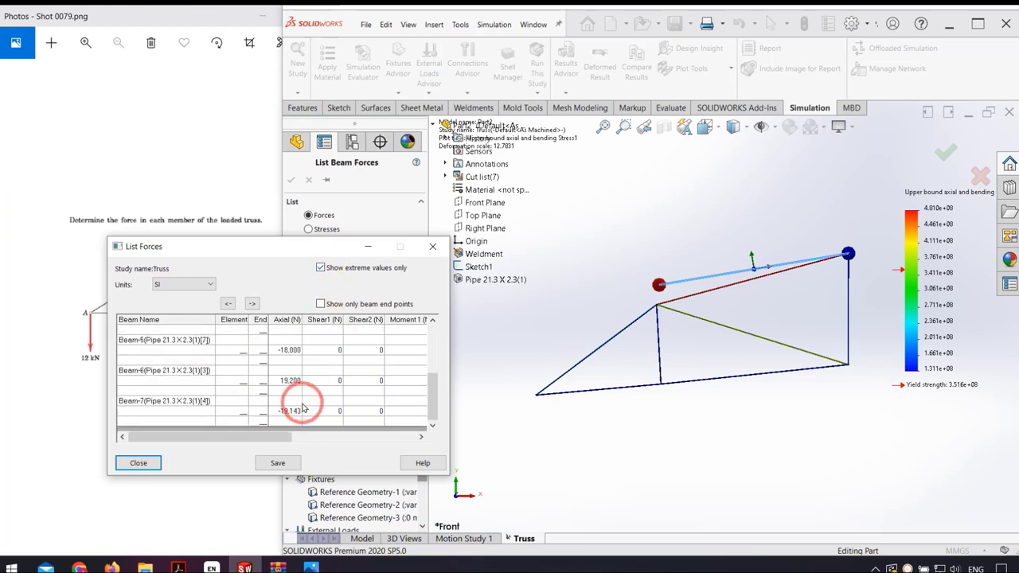
{"action": "left_click", "coordinate": [315, 297]}
{"action": "left_click", "coordinate": [319, 268]}
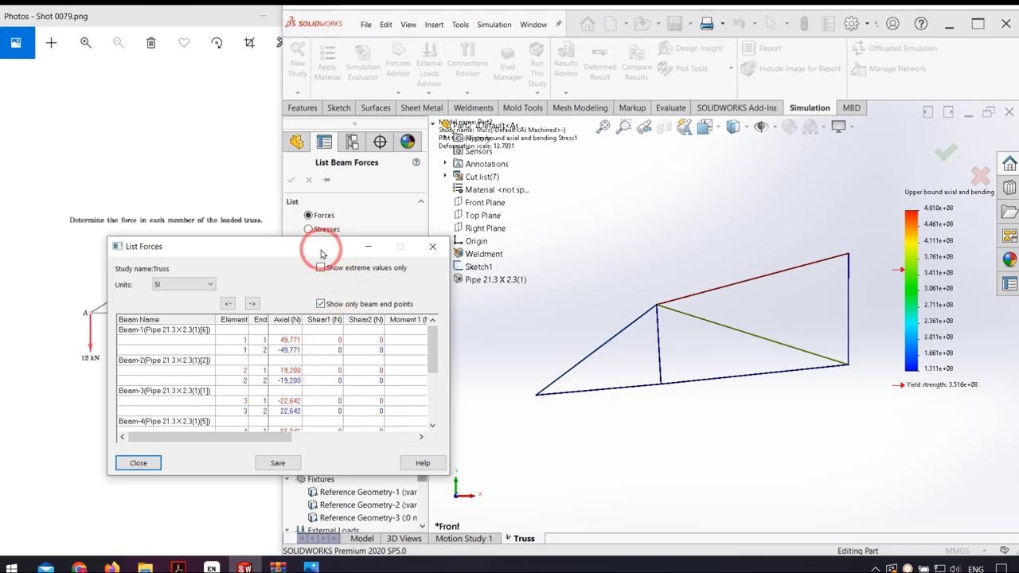
{"action": "left_click_drag", "start_coordinate": [322, 253], "coordinate": [454, 174]}
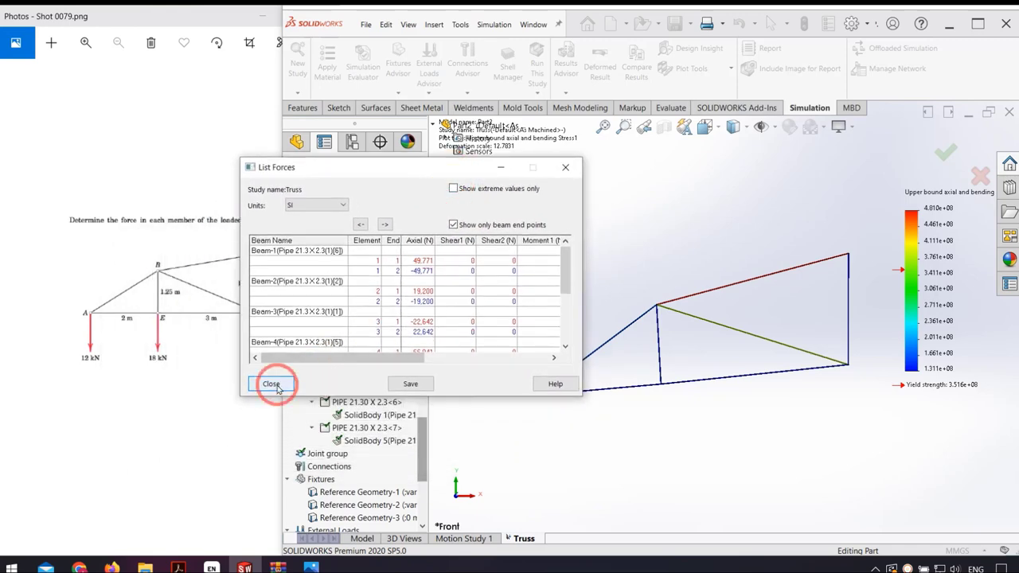
Close the List Forces table to return to the stress plot
{"action": "left_click", "coordinate": [272, 383]}
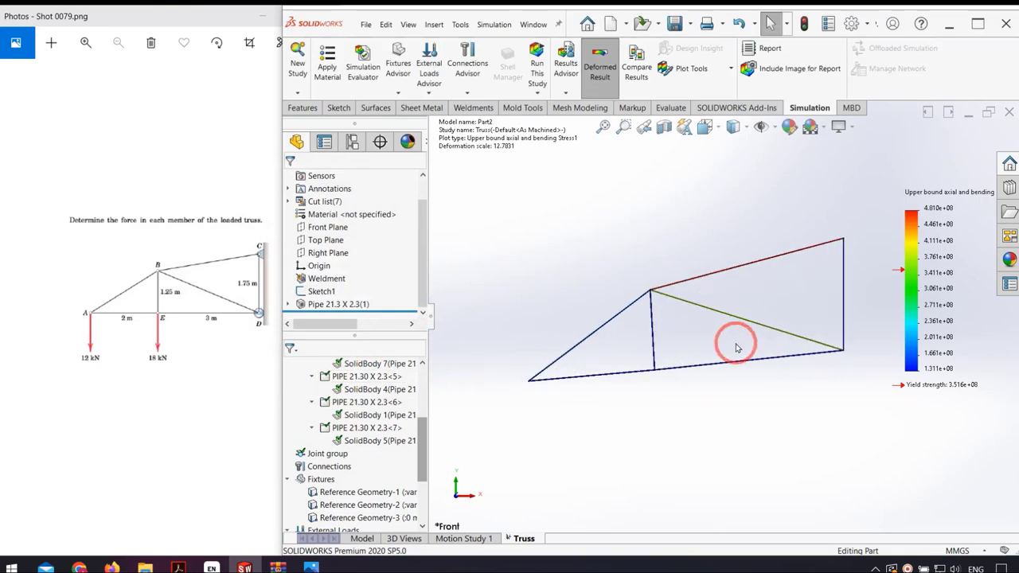